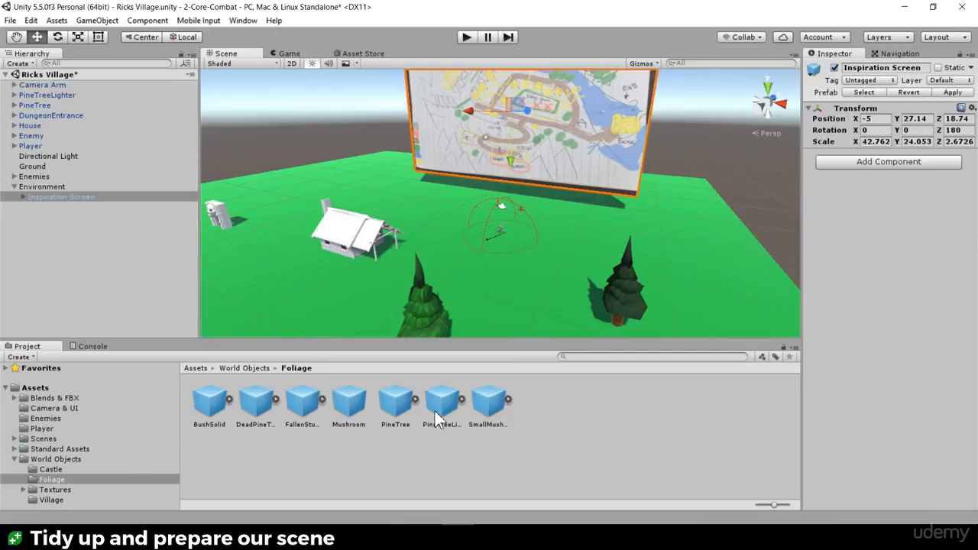
Place the PineTreeLighter and PineTree foliage prefabs on the ground in front of the inspiration screen
drag(445, 404, 521, 291)
drag(395, 404, 467, 300)
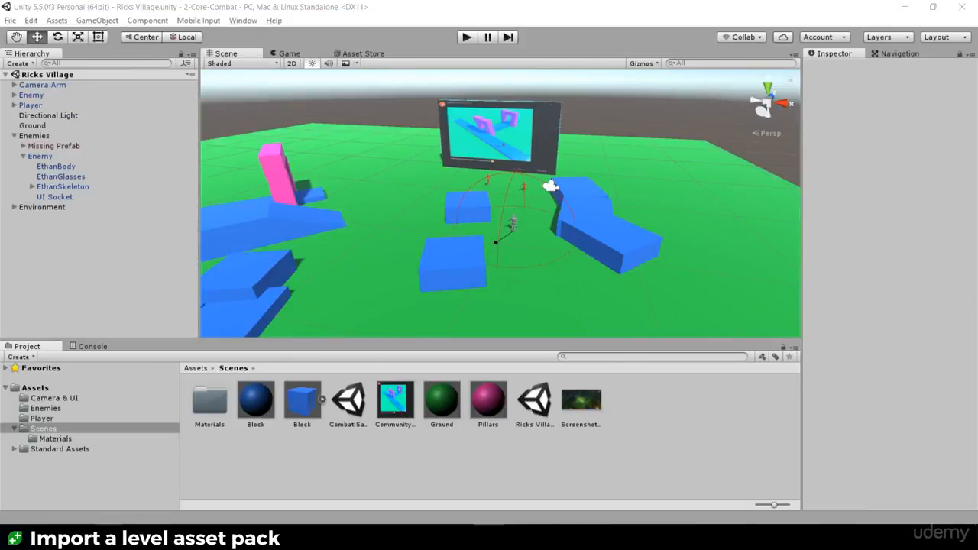
Import the Village-Level-Sketch image from the file explorer into the Scenes folder and apply it to the Inspiration Screen
key(alt+Tab)
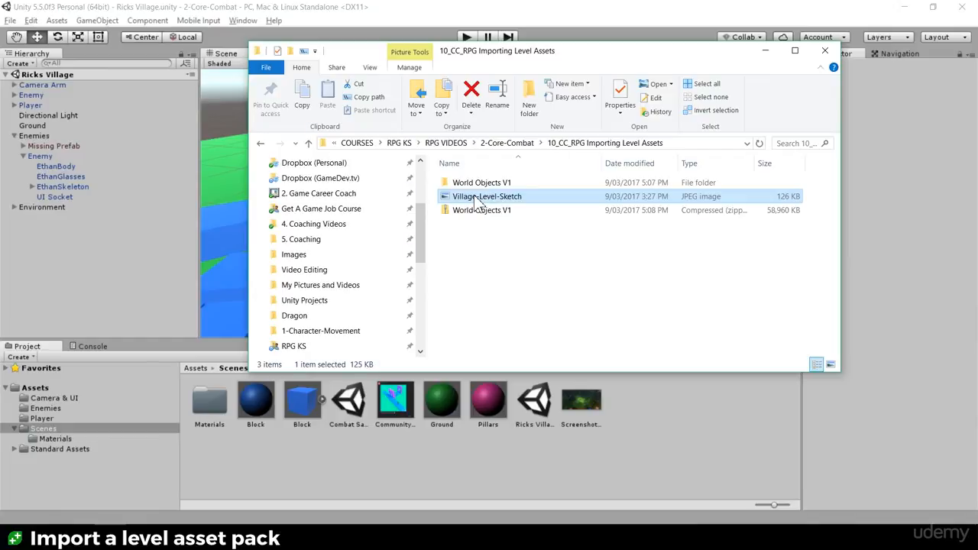
mouse_move(480, 202)
mouse_down()
mouse_move(585, 328)
mouse_move(637, 443)
mouse_move(550, 485)
mouse_up()
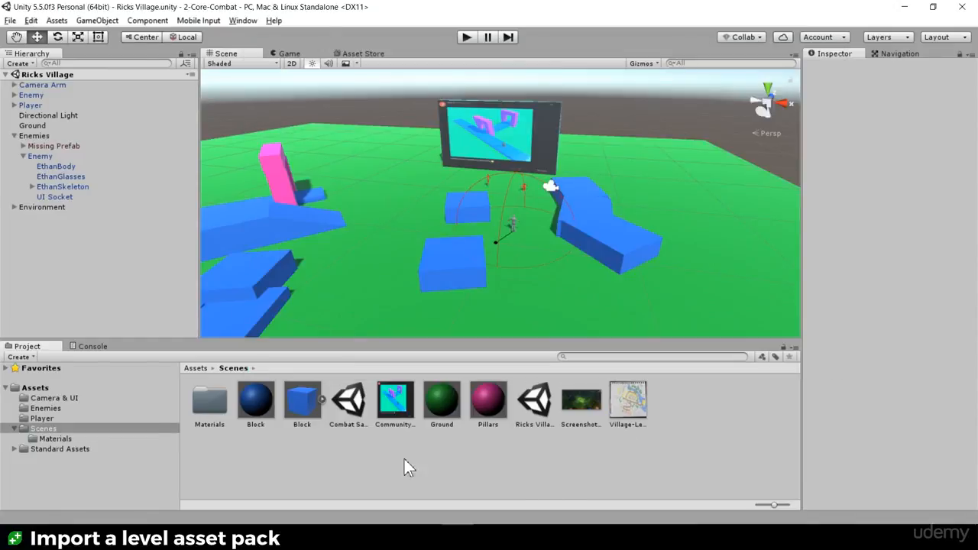
click(559, 170)
drag(626, 403, 551, 143)
Enlarge the Inspiration Screen to a scale of about 42.76 by 24.05 by 2.67 and raise it to about Y 27.14
scroll(537, 144, up, 3)
key(e)
key(r)
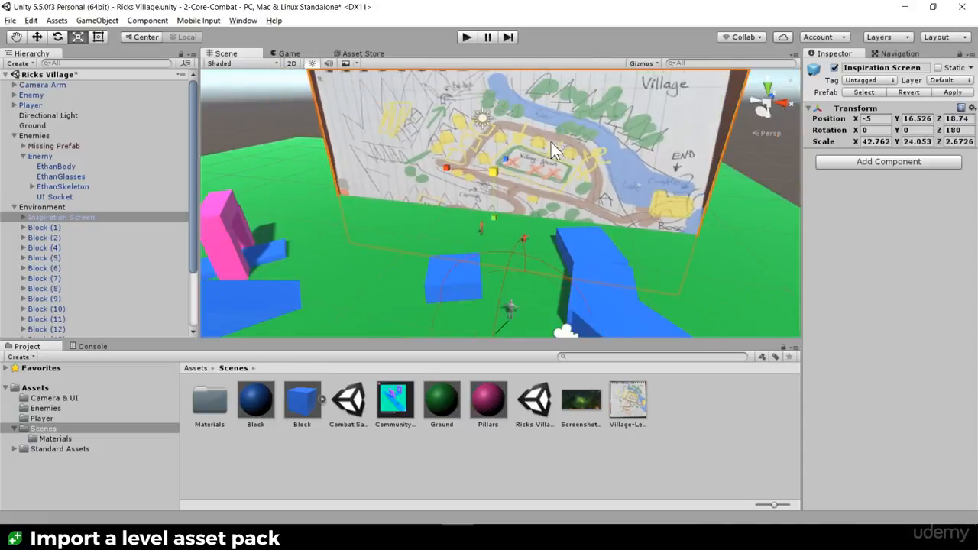
scroll(539, 152, down, 3)
key(w)
drag(490, 226, 501, 161)
scroll(510, 179, down, 2)
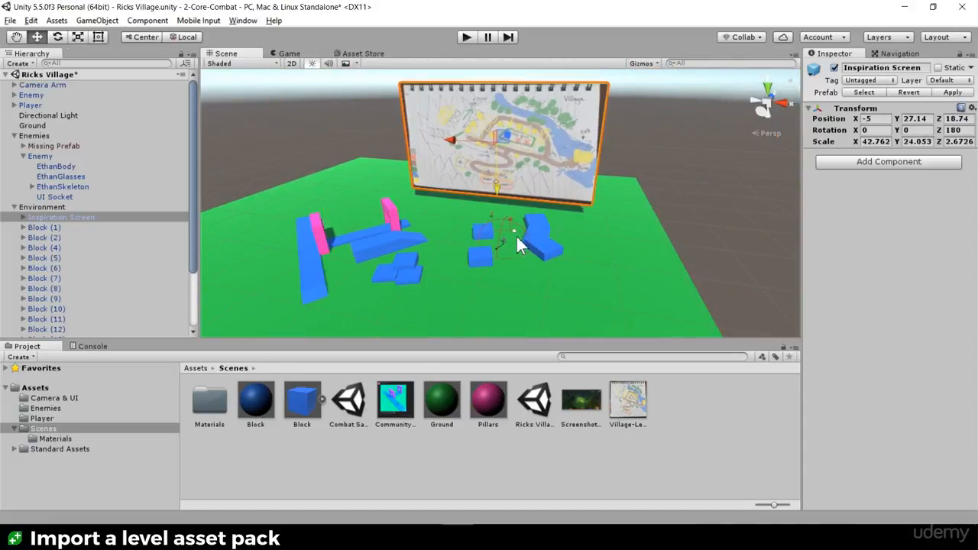
Delete all the Block objects under Environment, keeping the Inspiration Screen
middle_drag(372, 254, 389, 223)
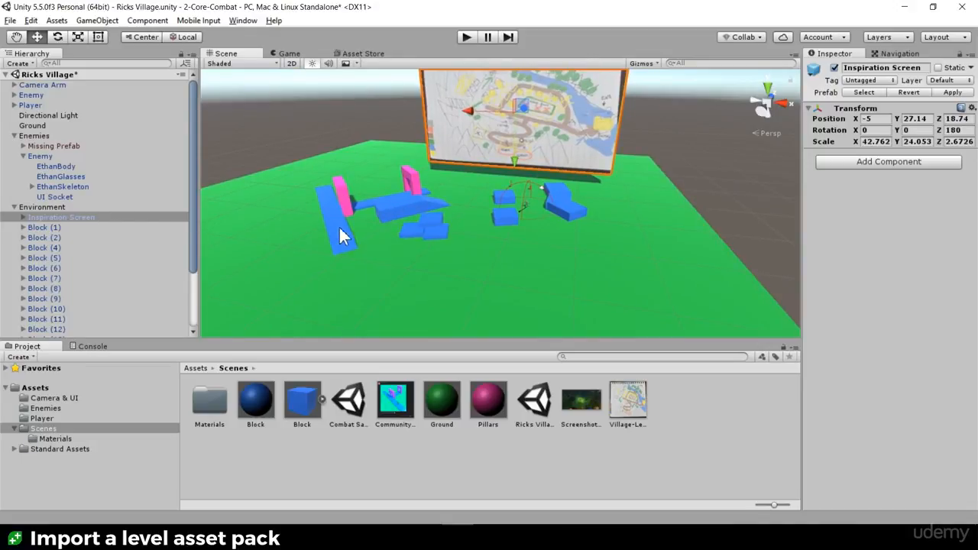
click(42, 208)
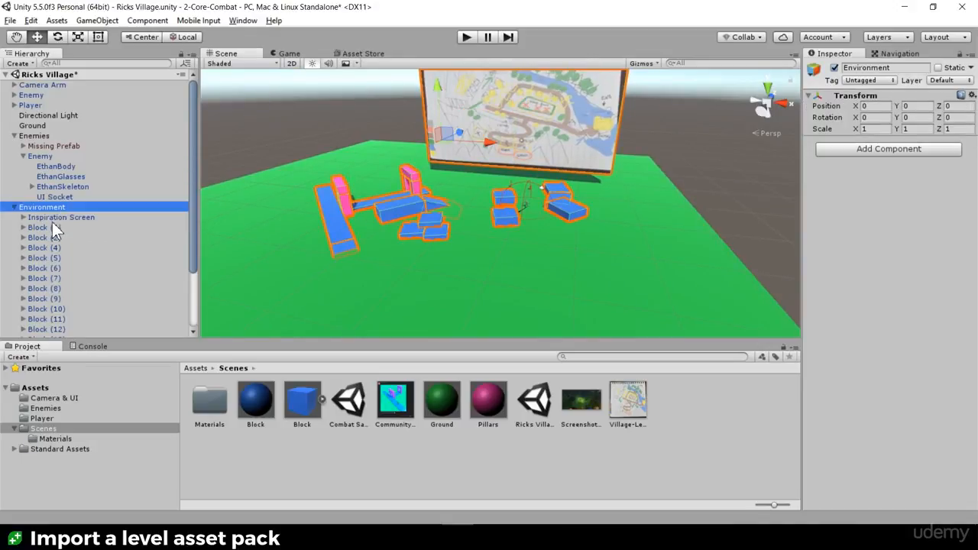
click(47, 227)
scroll(53, 227, down, 3)
shift+click(65, 333)
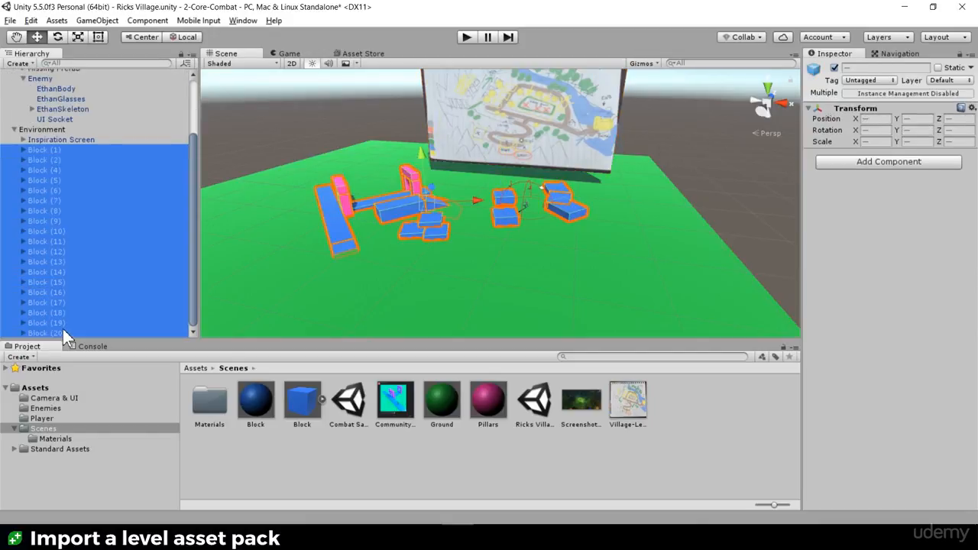
key(Delete)
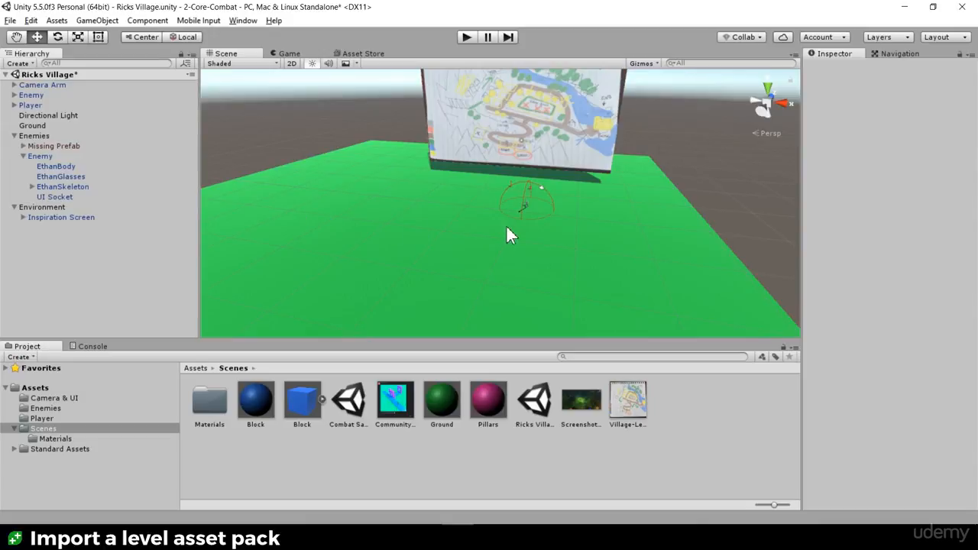
Inspect the enemies near the player and the cleared ground in front of the inspiration screen from several angles
scroll(510, 229, up, 5)
alt+drag(611, 190, 598, 238)
click(502, 180)
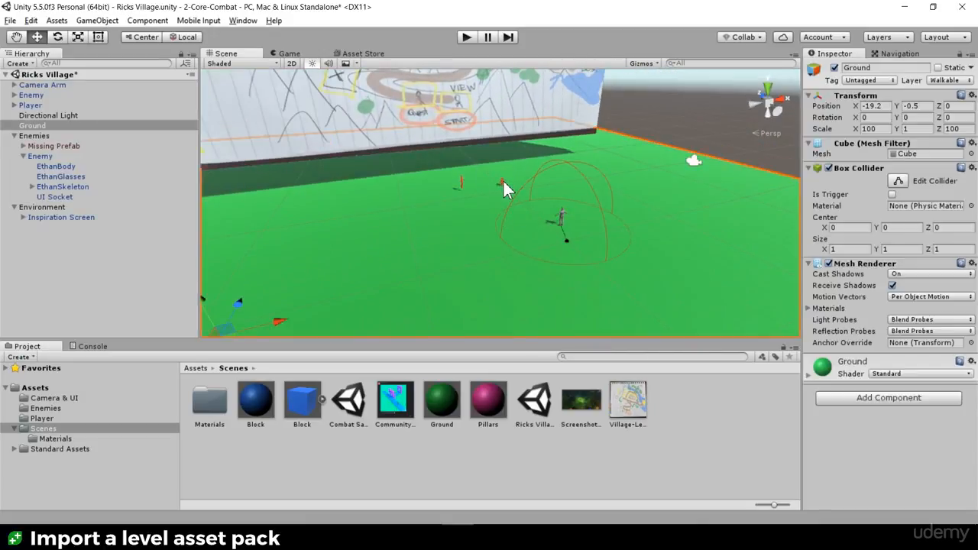
click(503, 182)
key(f)
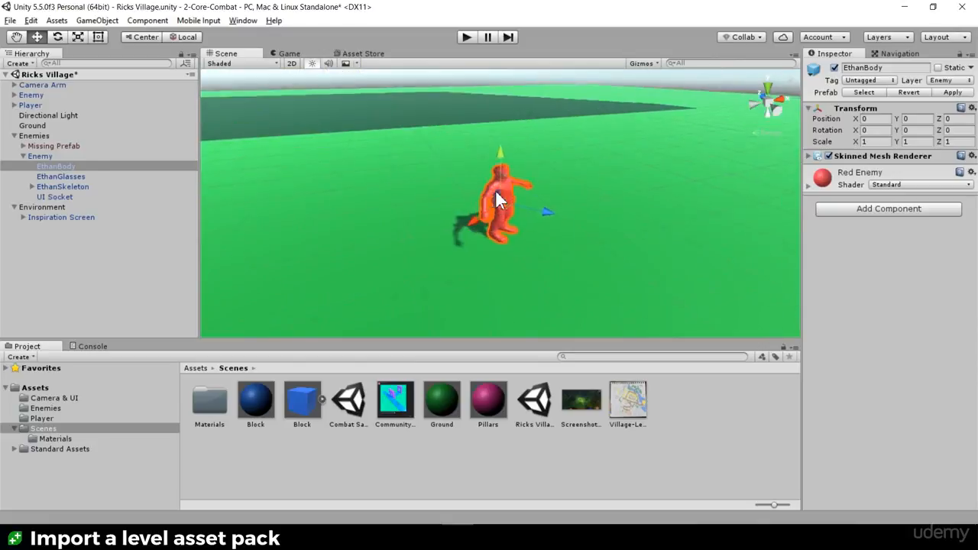
scroll(496, 189, down, 5)
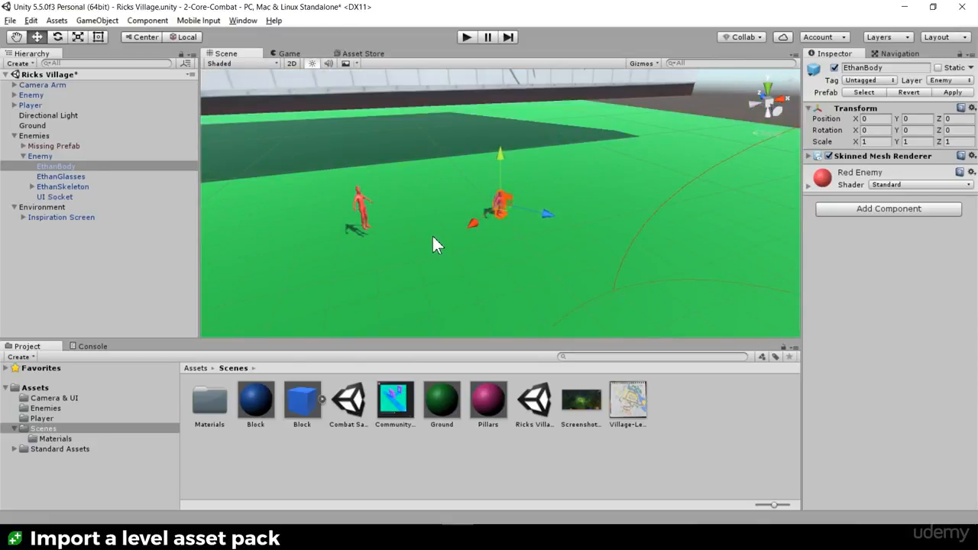
mouse_move(437, 242)
alt+mouse_down()
mouse_move(464, 242)
mouse_move(435, 234)
mouse_move(544, 282)
mouse_move(530, 253)
alt+mouse_up()
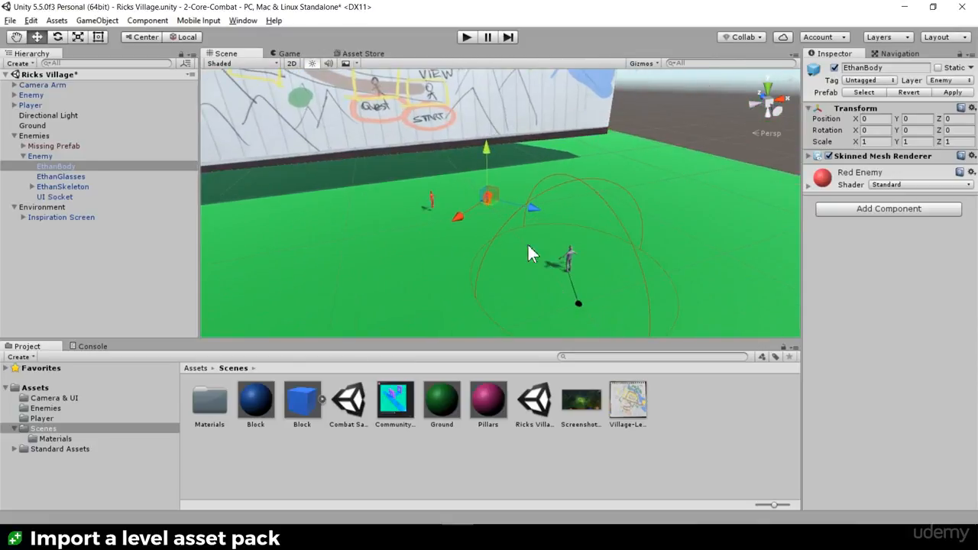
mouse_move(476, 231)
alt+mouse_down()
mouse_move(408, 257)
mouse_move(448, 232)
alt+mouse_up()
scroll(447, 231, down, 10)
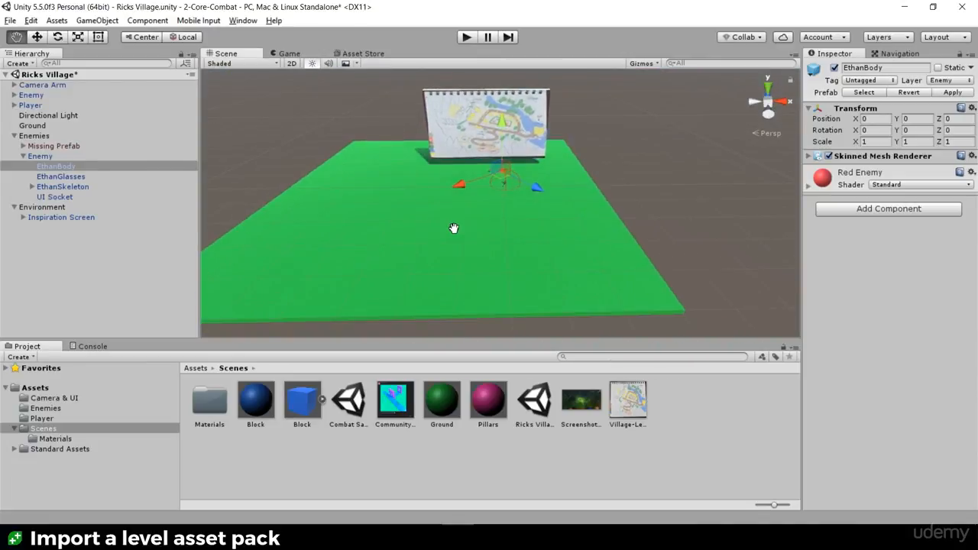
scroll(470, 206, up, 5)
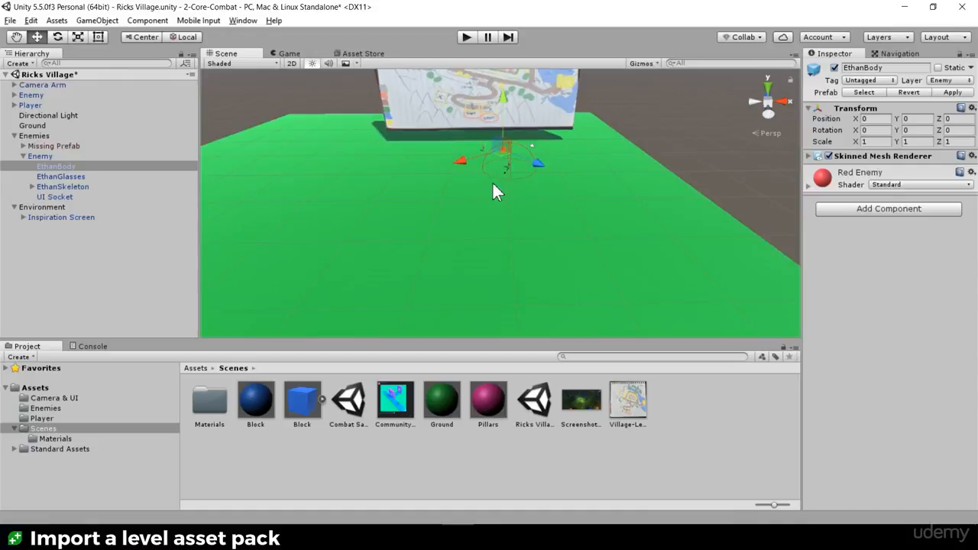
alt+drag(493, 186, 575, 227)
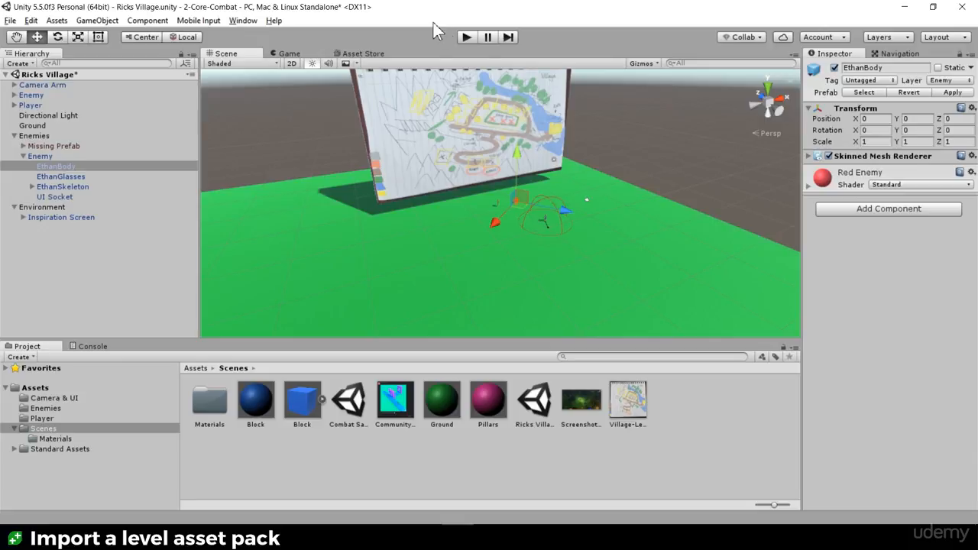
Open the Asset Store and search it for "sci fi environment"
click(363, 53)
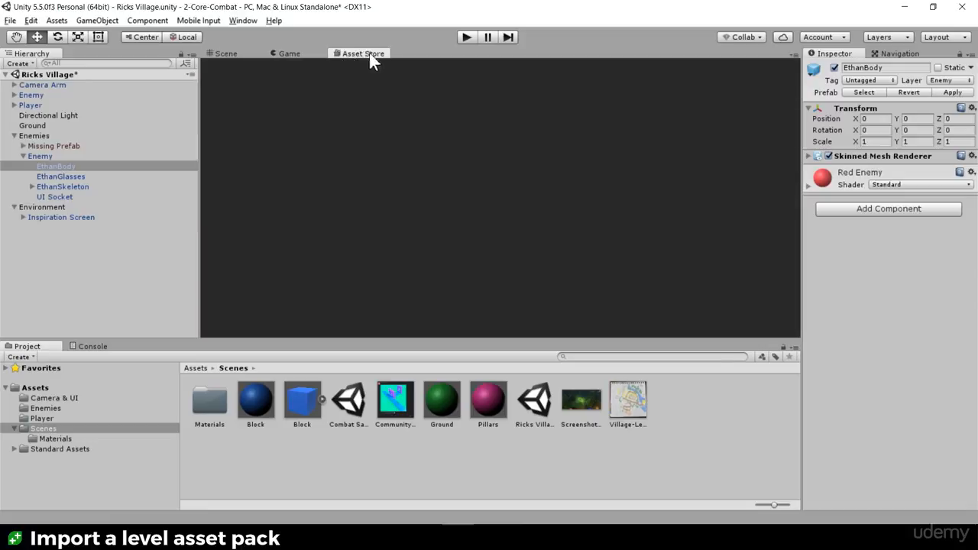
click(243, 20)
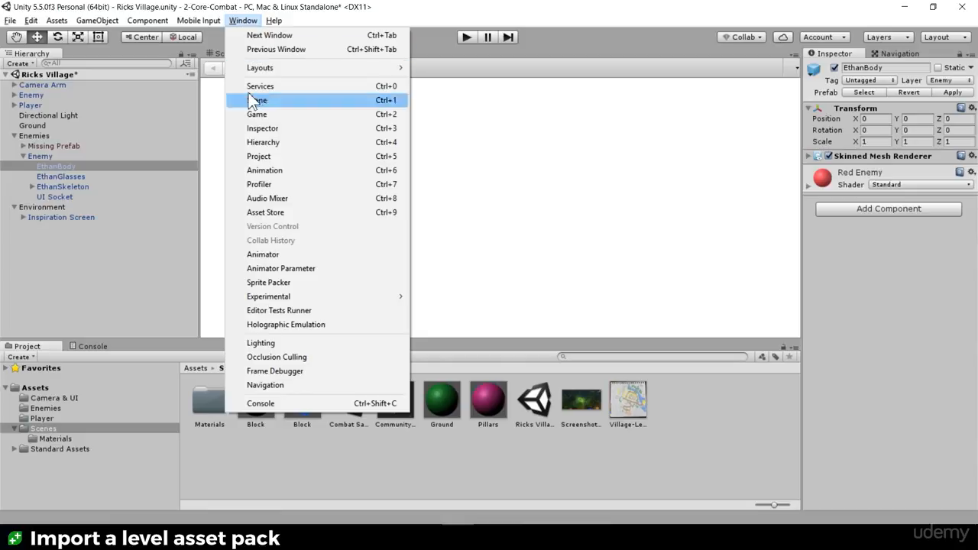
click(300, 214)
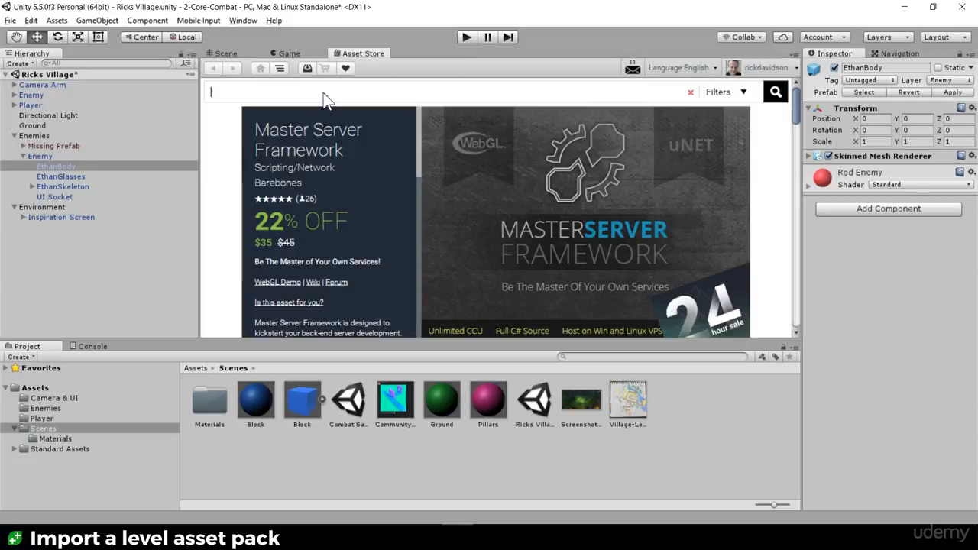
text(sci fi environment)
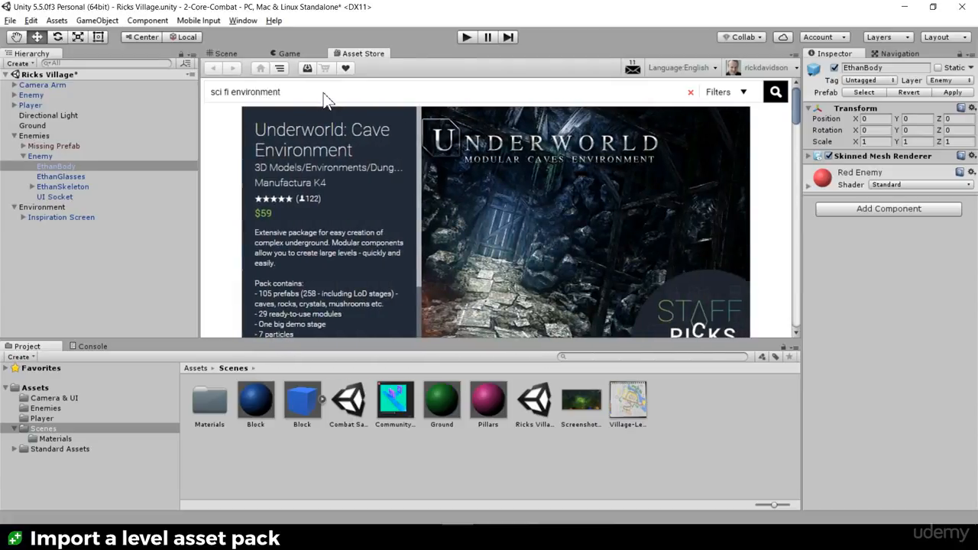
key(Return)
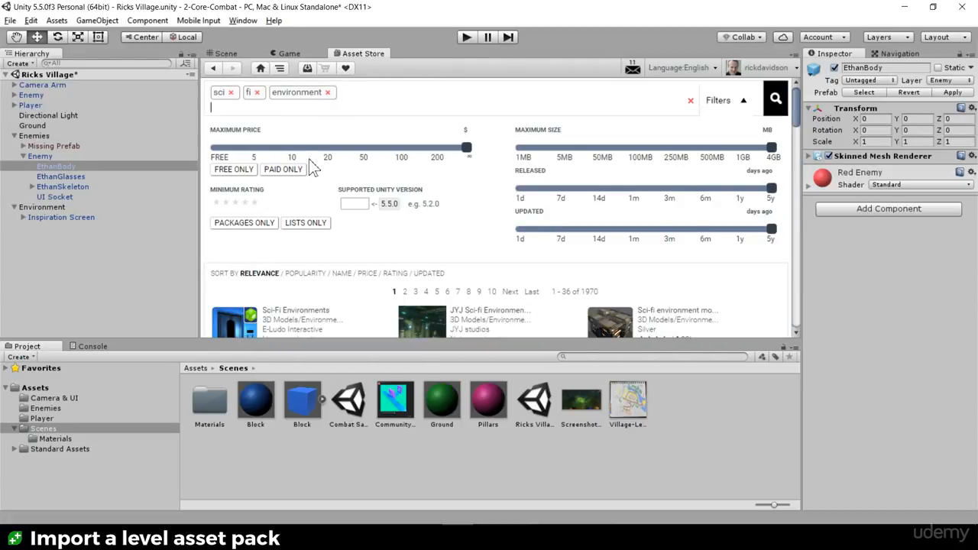
Limit the sci-fi environment search to free assets and look through the results
click(223, 171)
scroll(349, 182, down, 2)
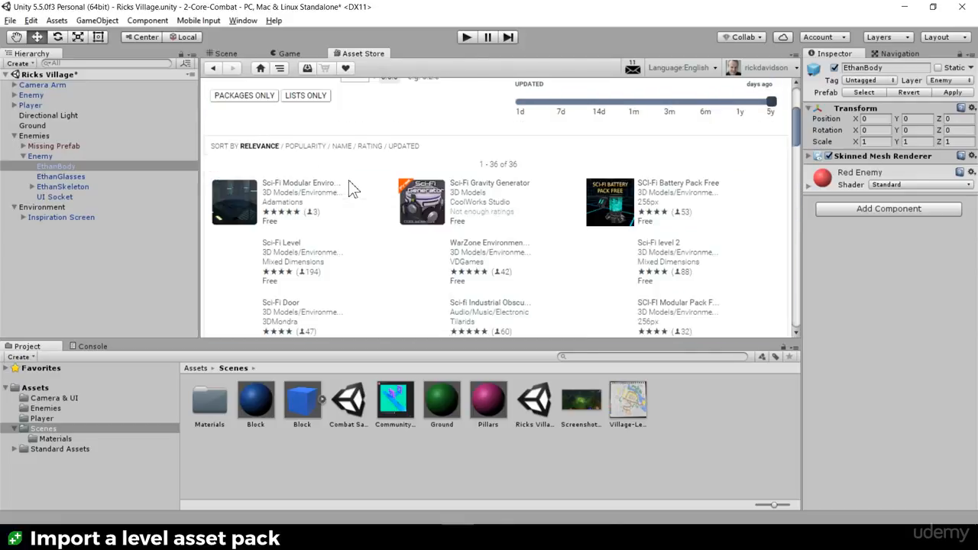
scroll(374, 173, up, 2)
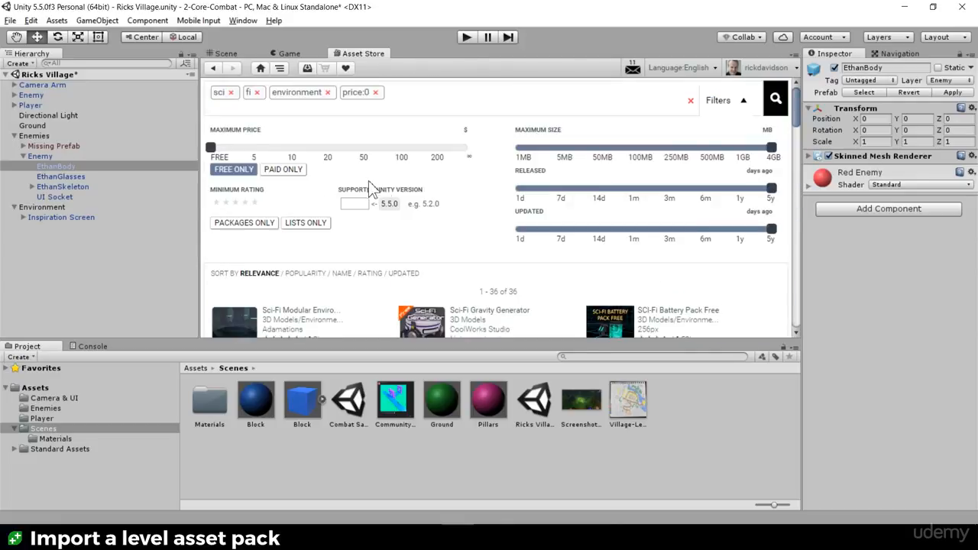
scroll(391, 196, down, 2)
scroll(391, 195, down, 2)
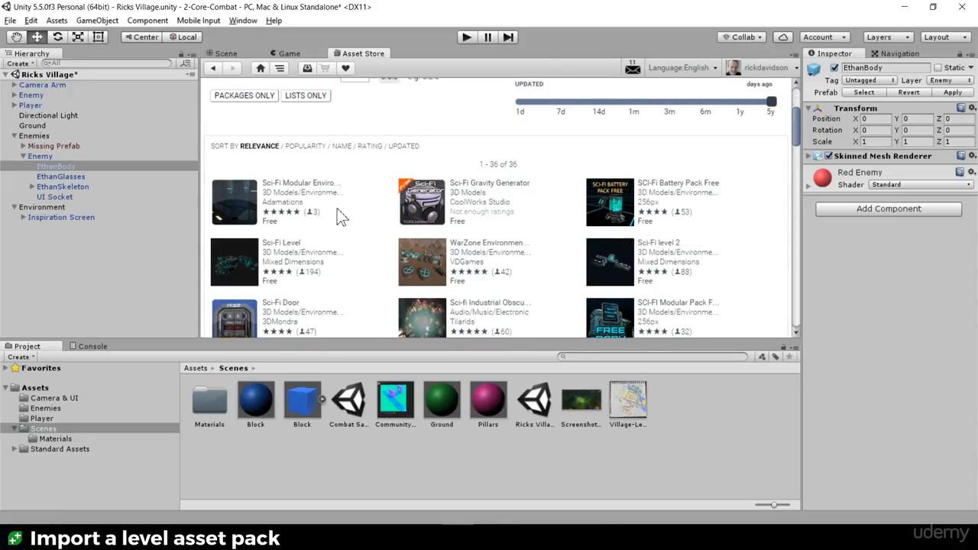
scroll(334, 212, down, 2)
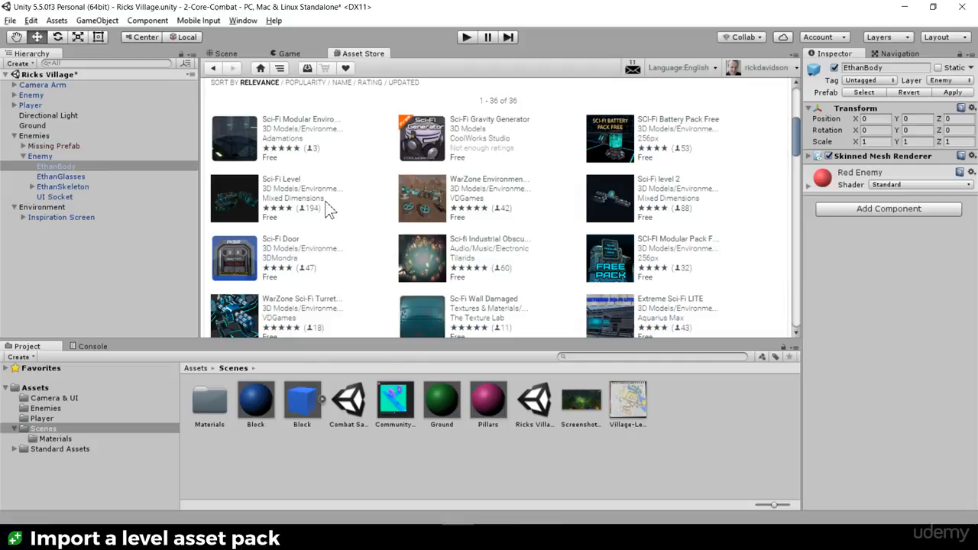
Open the Sci-Fi Level package page and review its description and preview images
click(231, 194)
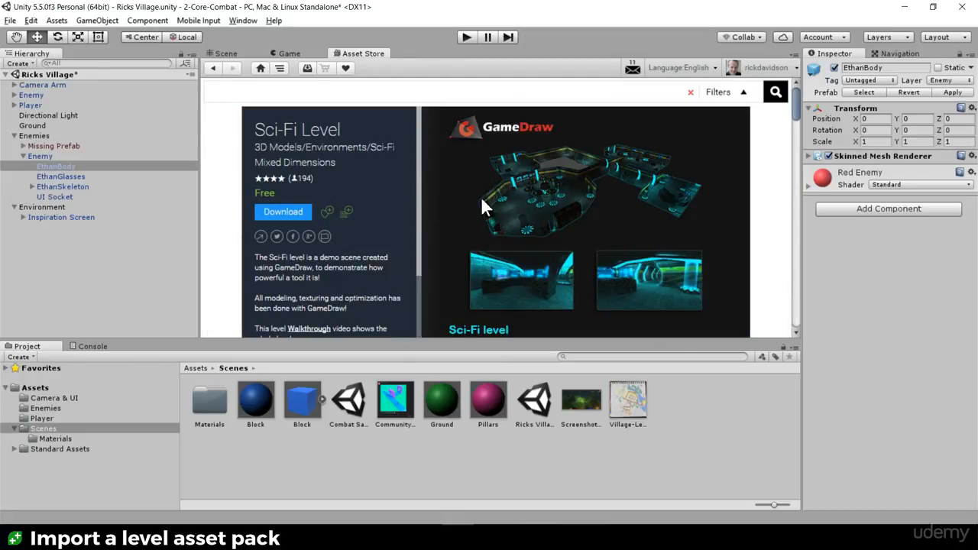
scroll(525, 227, down, 3)
scroll(525, 227, up, 1)
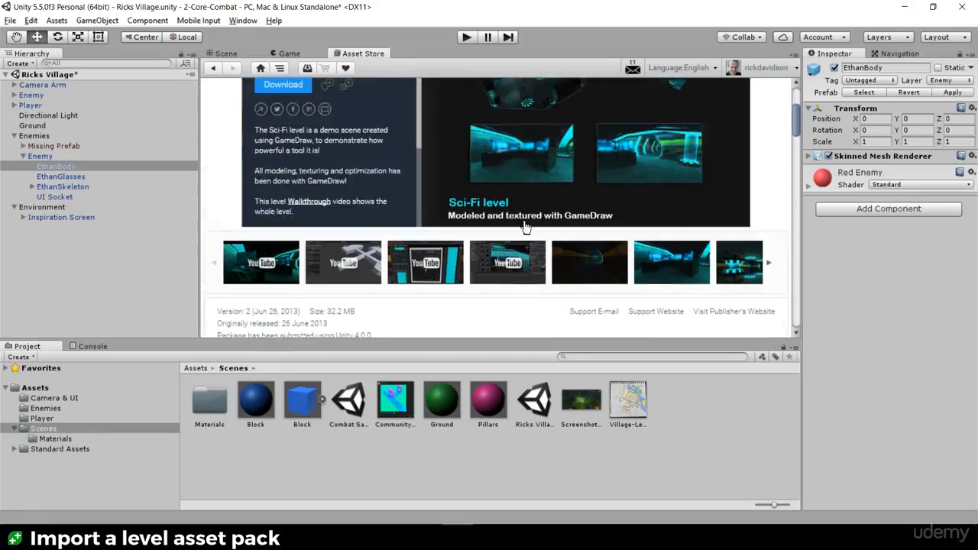
scroll(525, 227, up, 1)
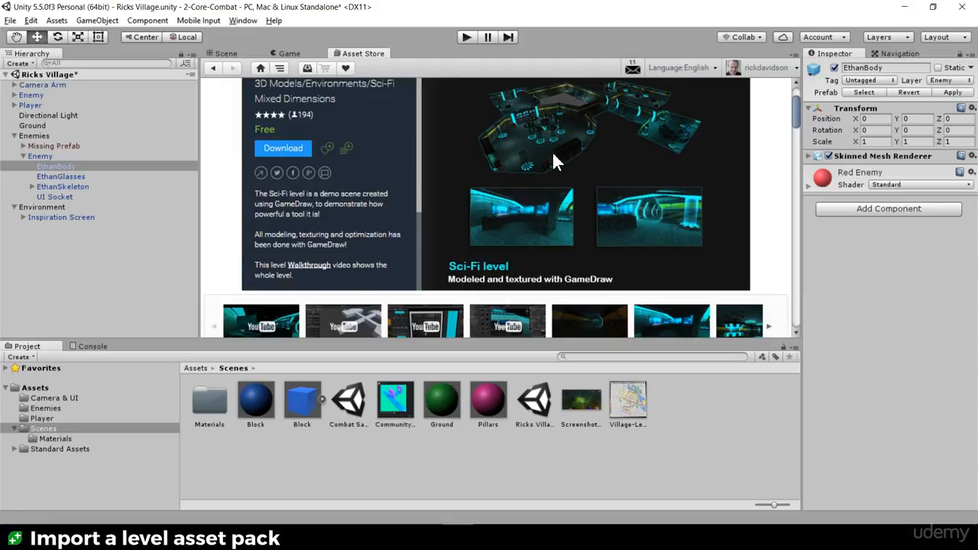
scroll(336, 106, up, 1)
Search the Asset Store for "village" and look through the listed packages
click(301, 93)
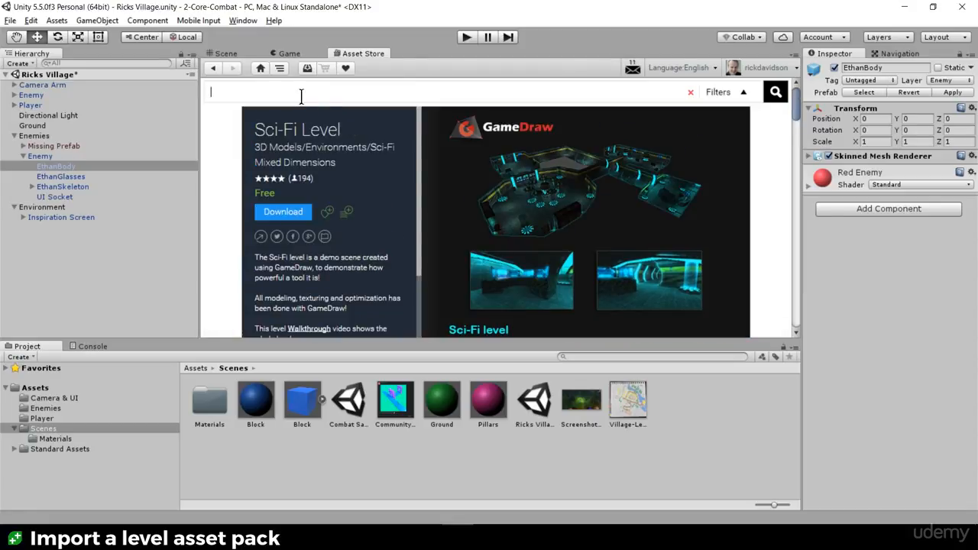
text(village)
key(Return)
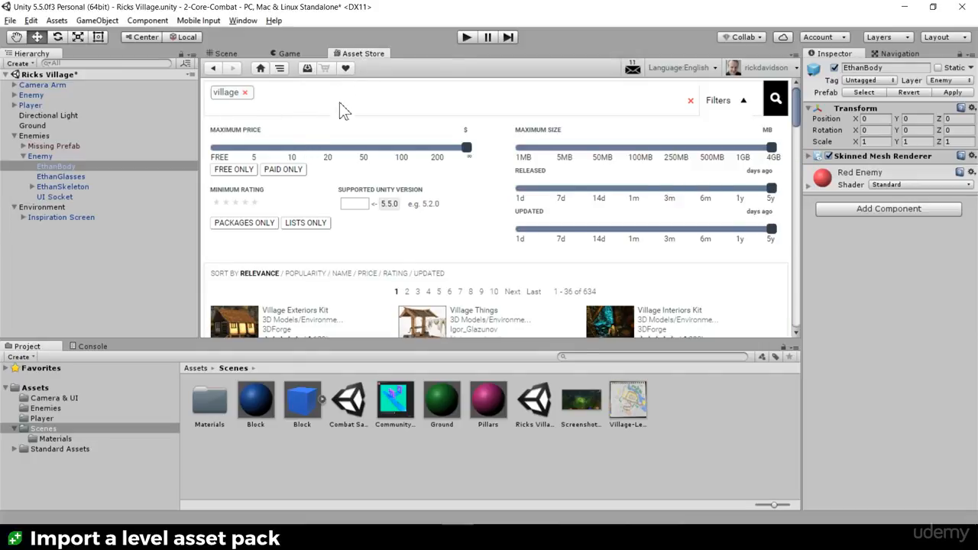
scroll(286, 145, down, 5)
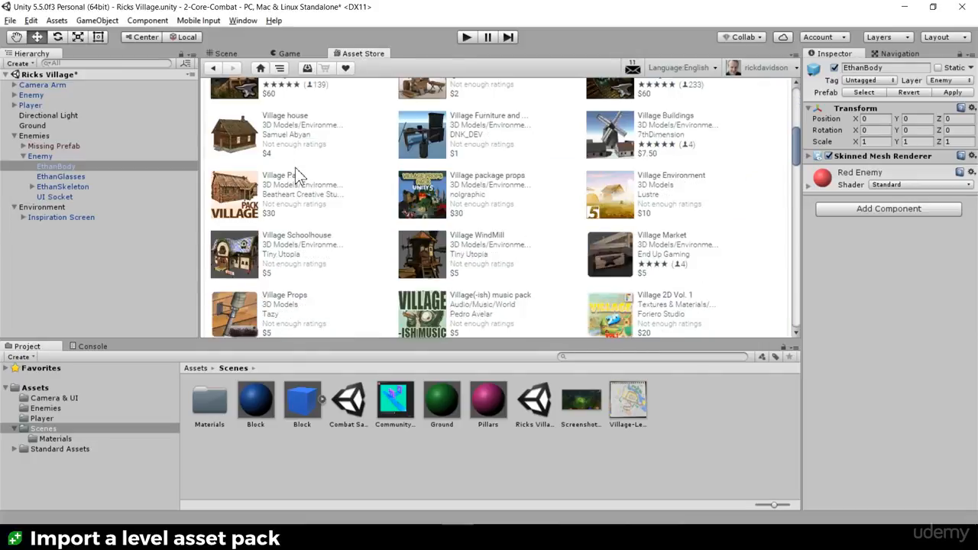
scroll(295, 168, up, 5)
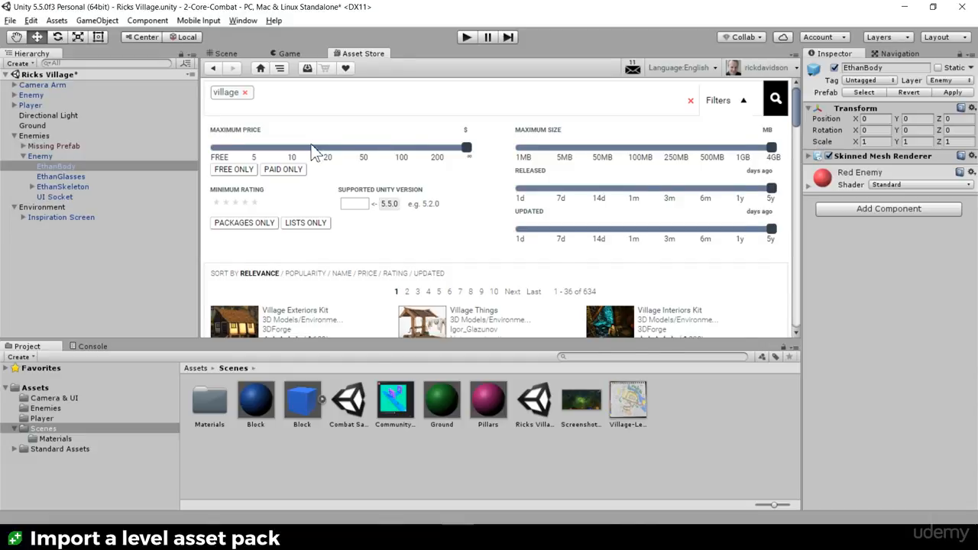
click(301, 97)
Create a new 3D project called Importing Assets, saving the modified Ricks Village scene
click(11, 21)
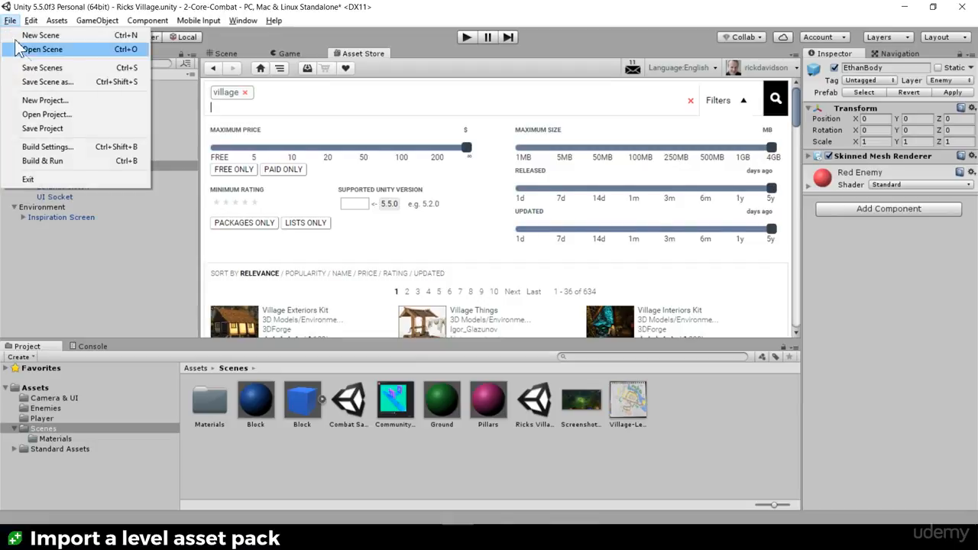
click(44, 101)
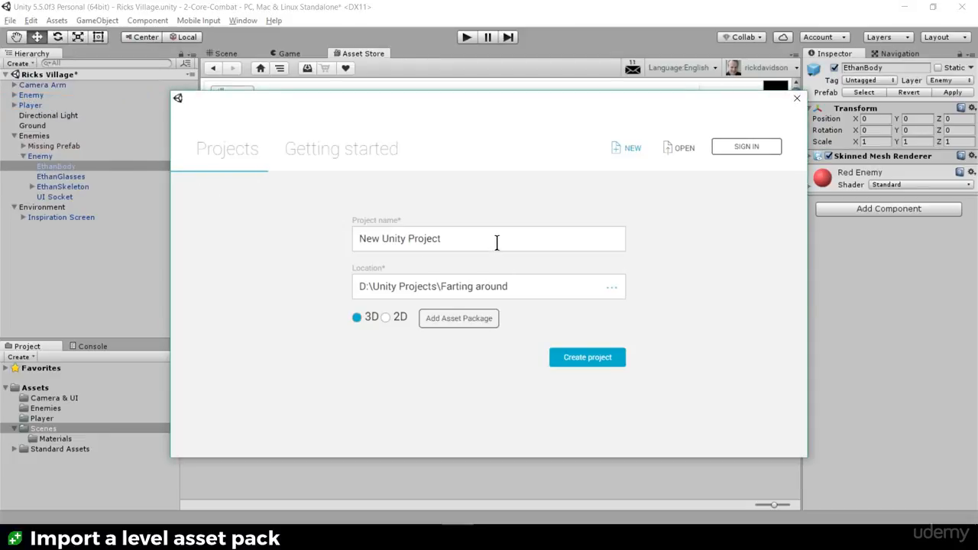
triple_click(494, 240)
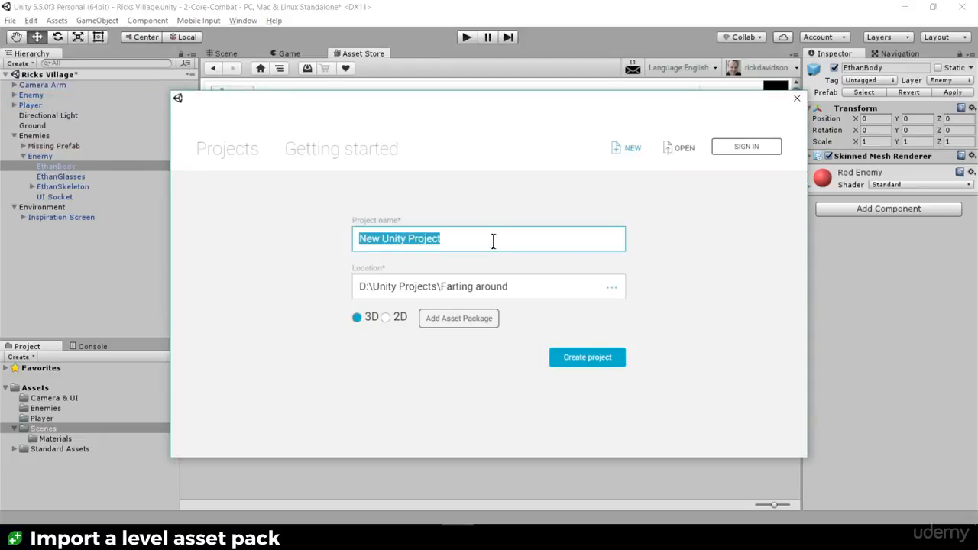
text(Importing A)
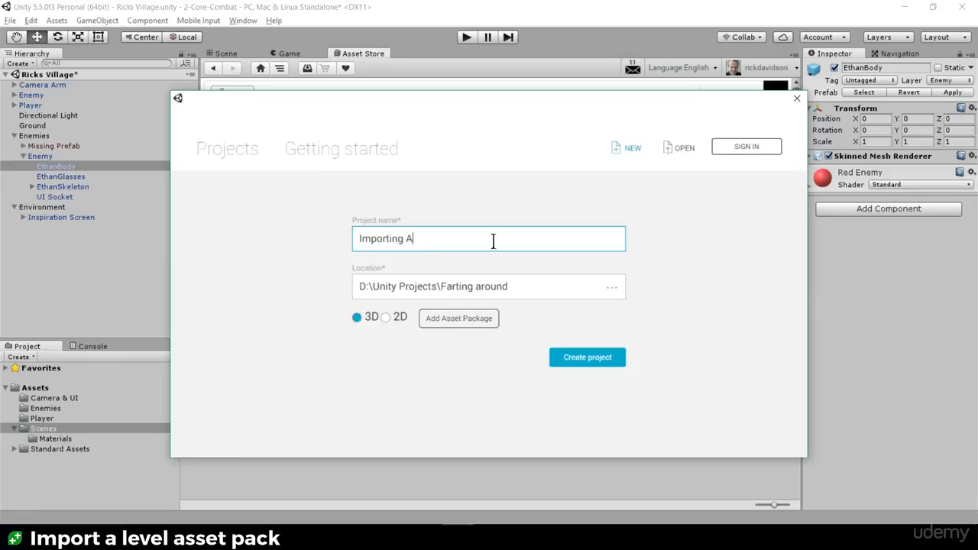
text(ssets)
click(585, 363)
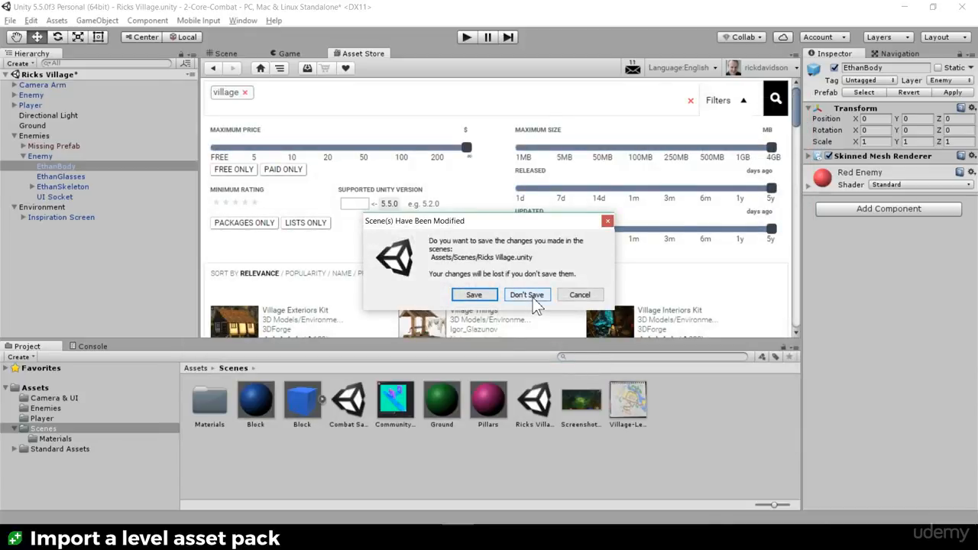
click(474, 295)
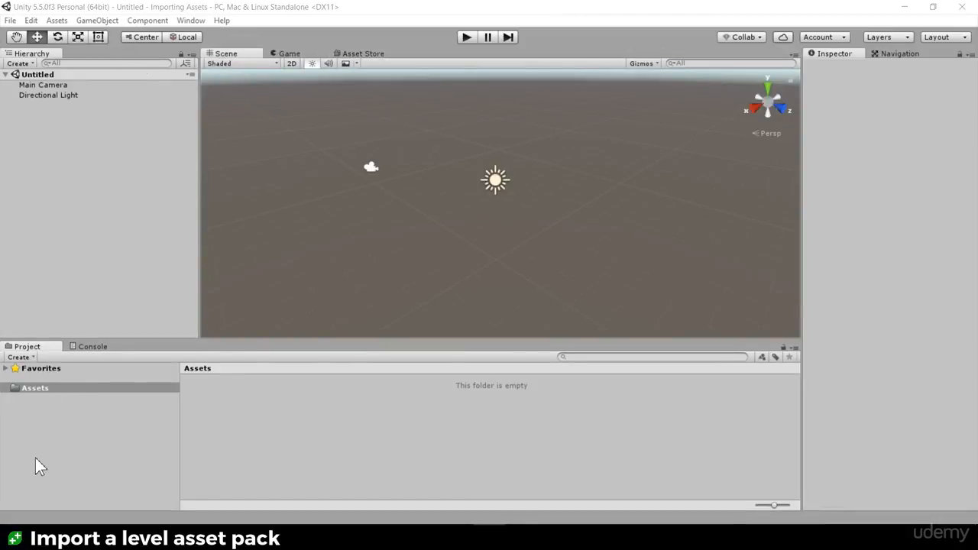
Open the World Objects V1 custom package from the 10_CC_RPG Importing Level Assets folder for import
click(11, 21)
click(57, 20)
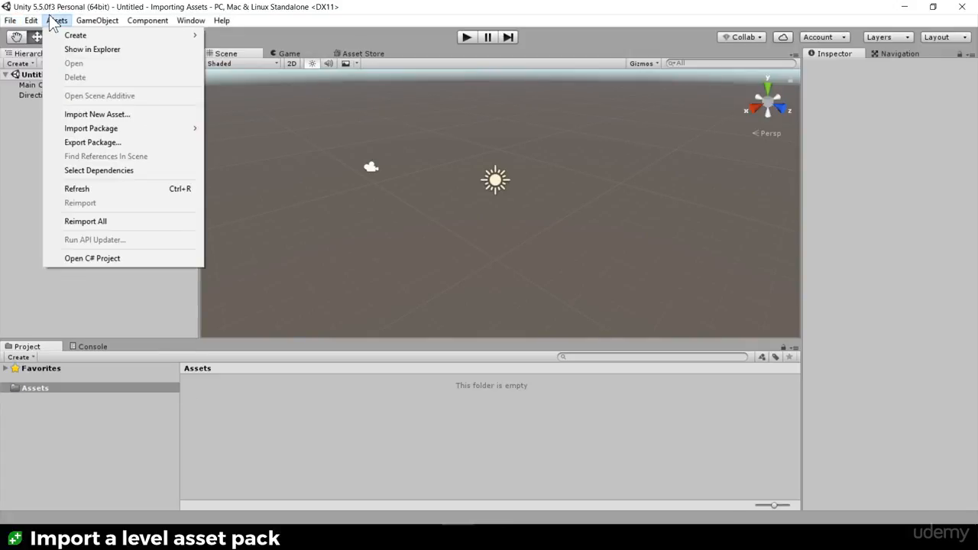
mouse_move(110, 136)
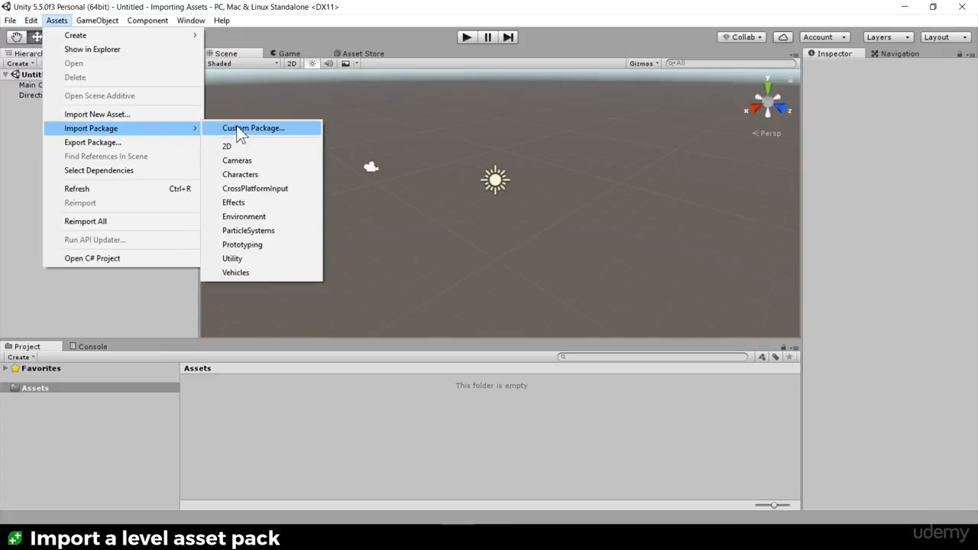
click(299, 128)
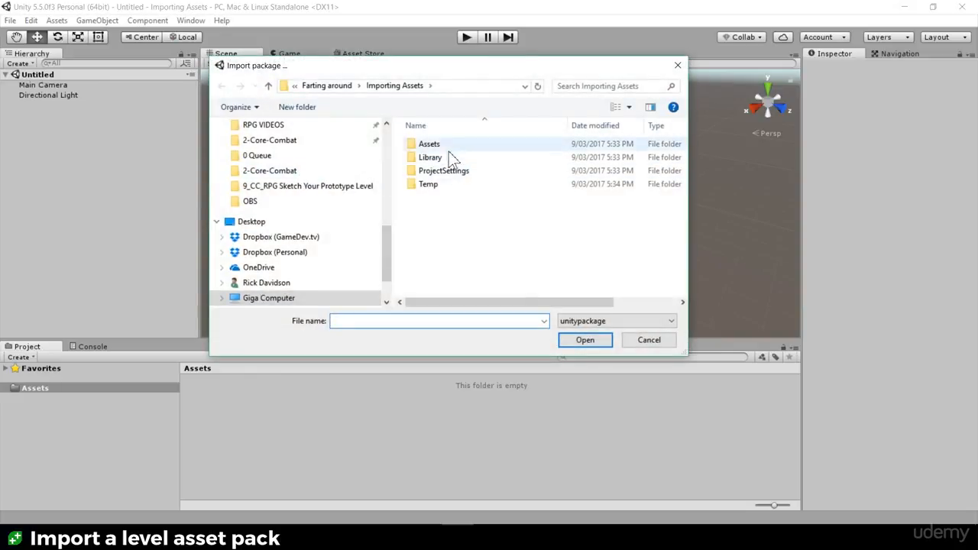
click(305, 186)
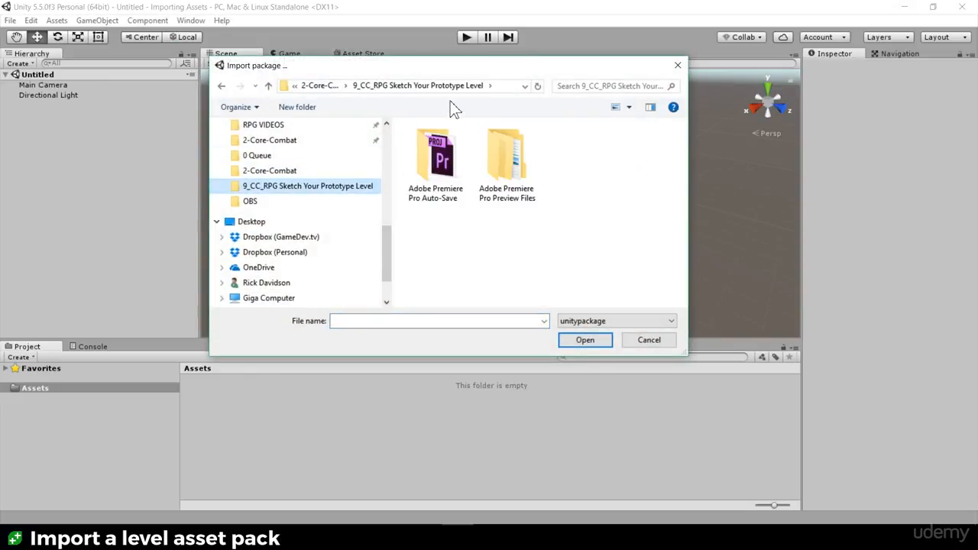
click(305, 88)
double_click(451, 264)
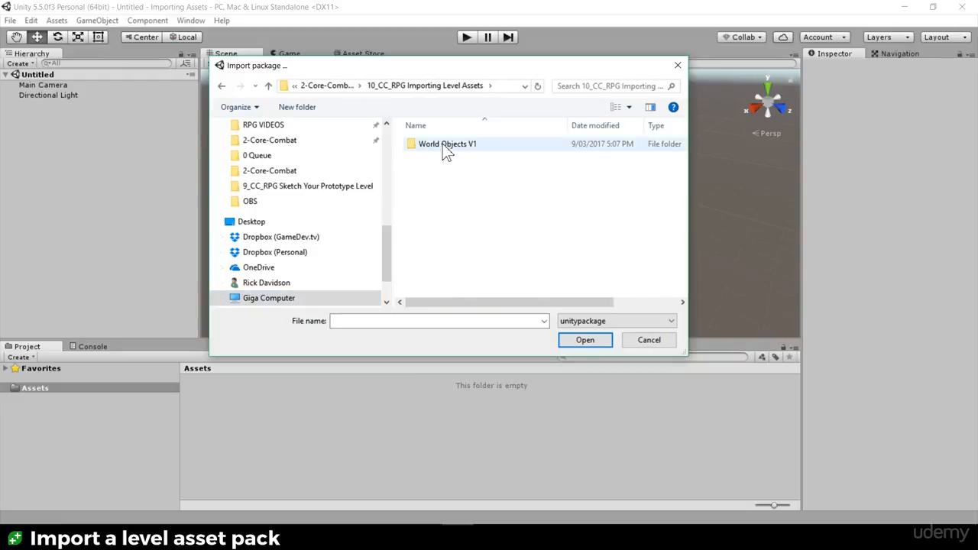
double_click(442, 145)
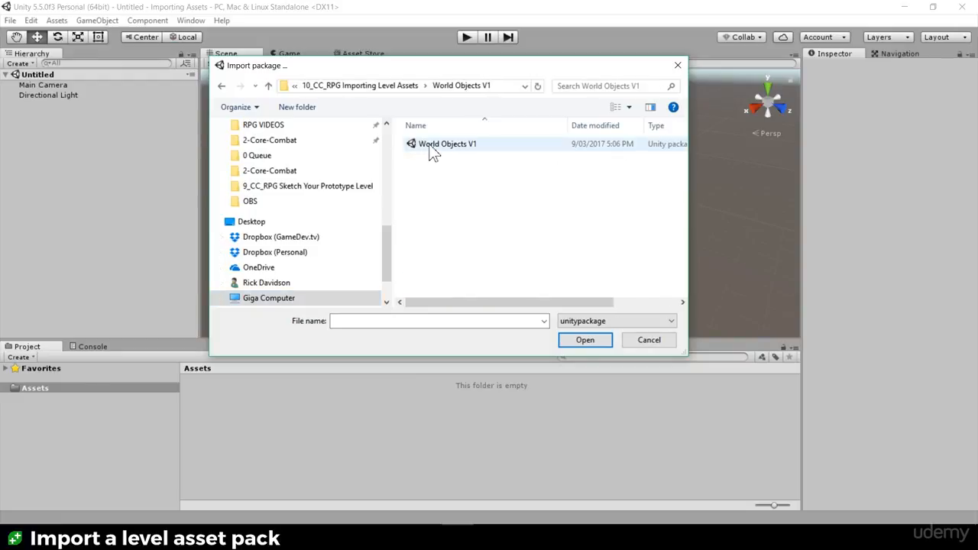
click(432, 152)
drag(688, 155, 883, 157)
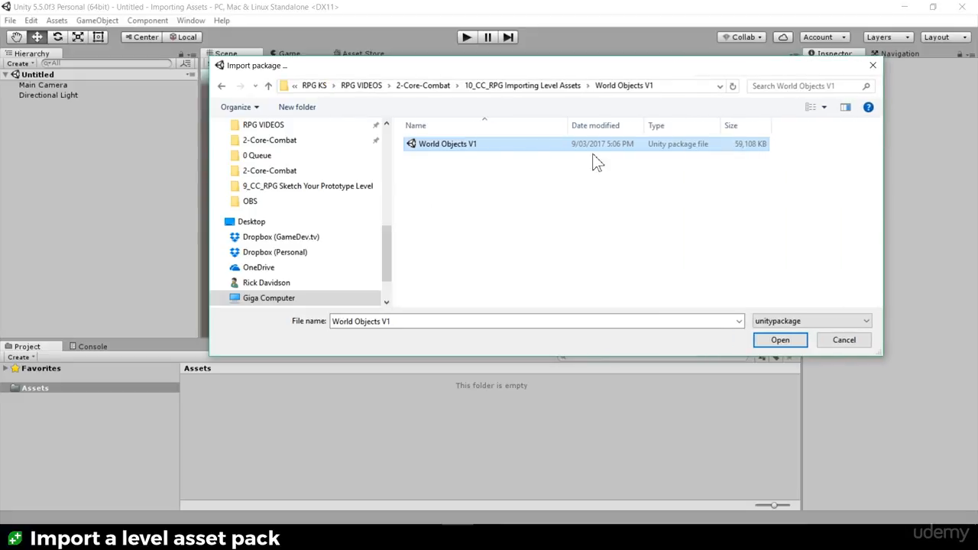
double_click(446, 151)
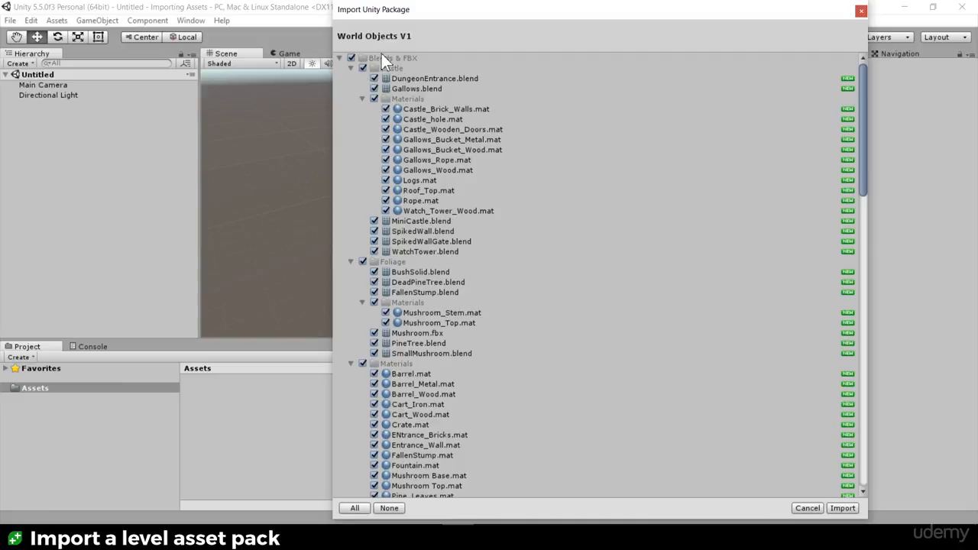
Review the Castle, Foliage, Materials, Textures and Village folders in the World Objects V1 package and import everything
click(351, 68)
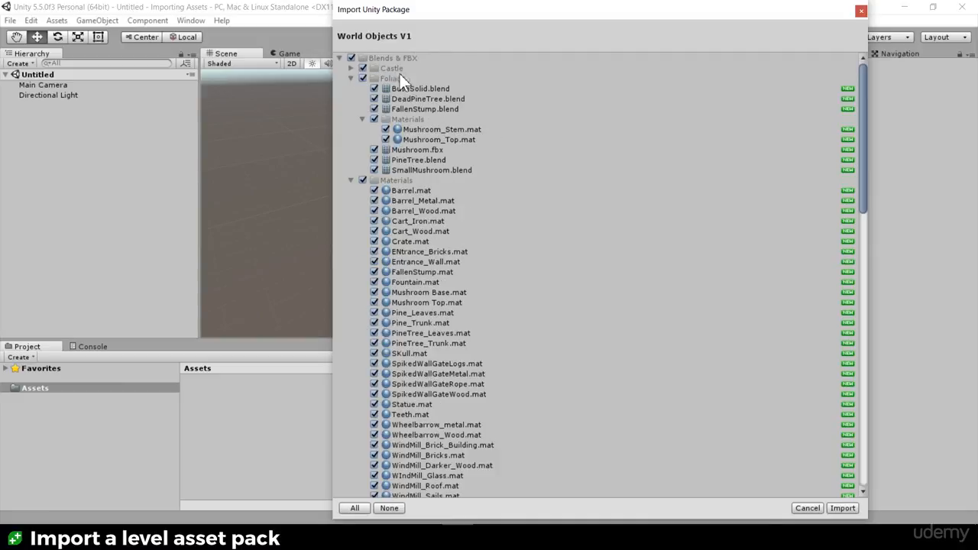
click(352, 78)
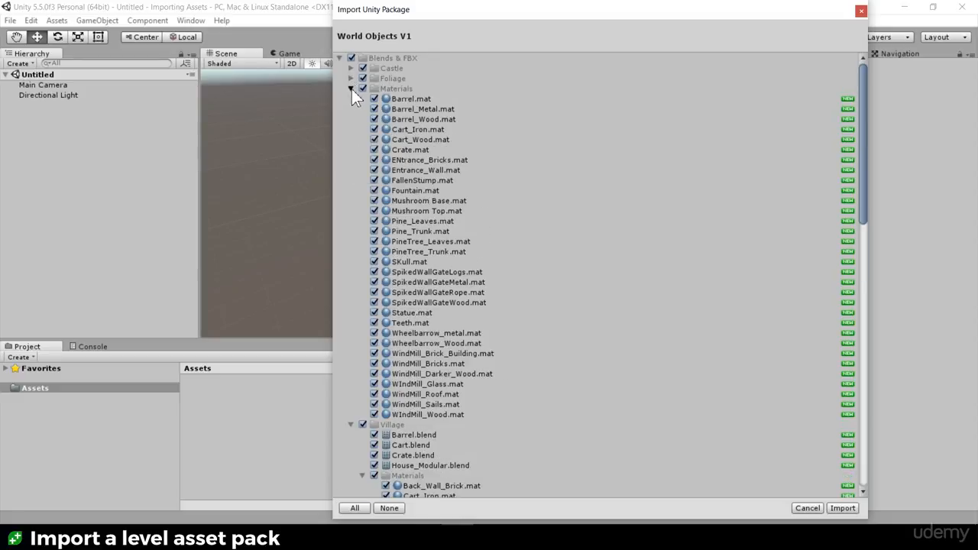
click(352, 88)
click(351, 98)
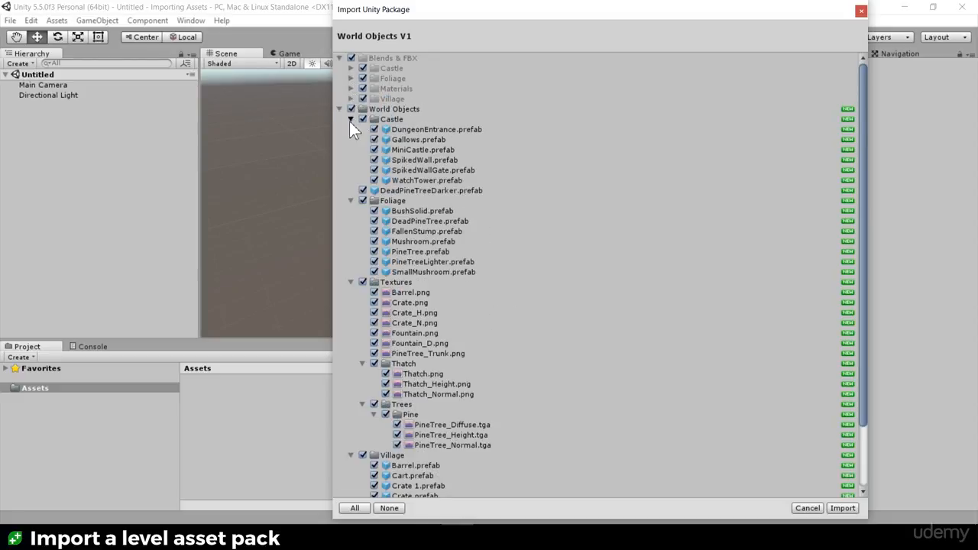
click(351, 120)
click(350, 140)
click(351, 150)
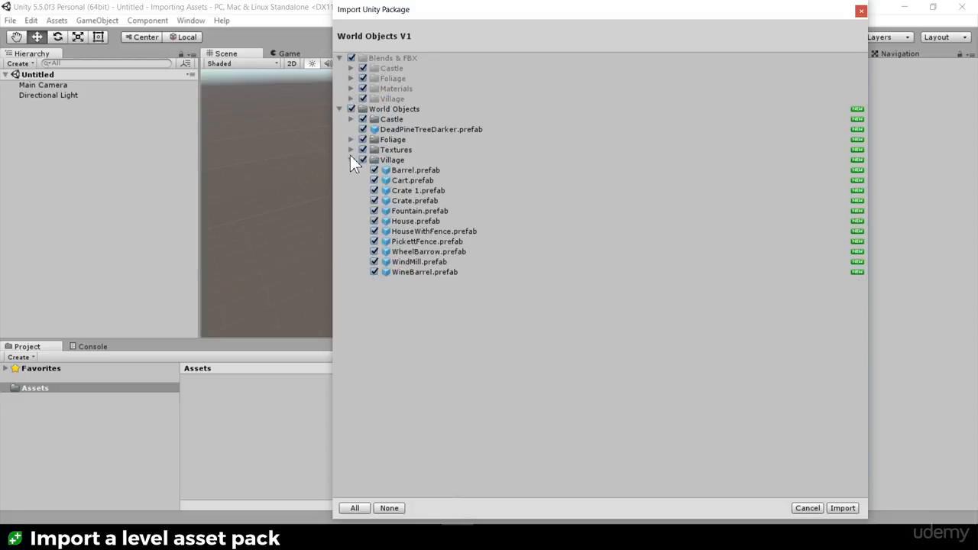
click(351, 159)
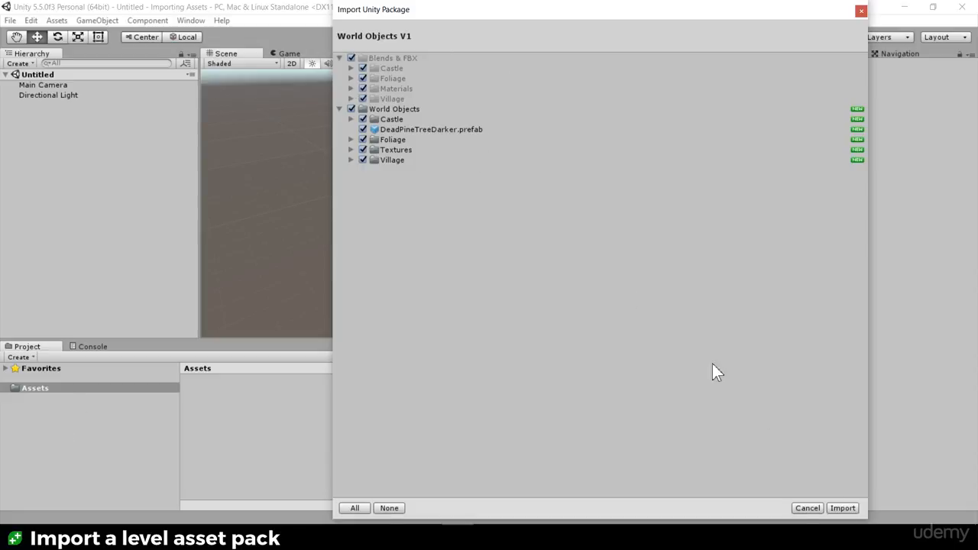
click(350, 119)
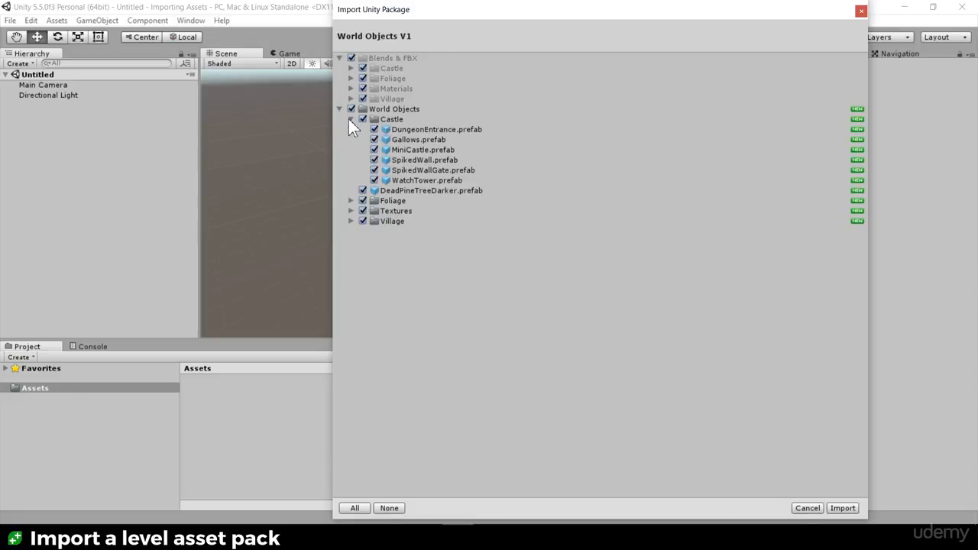
click(350, 119)
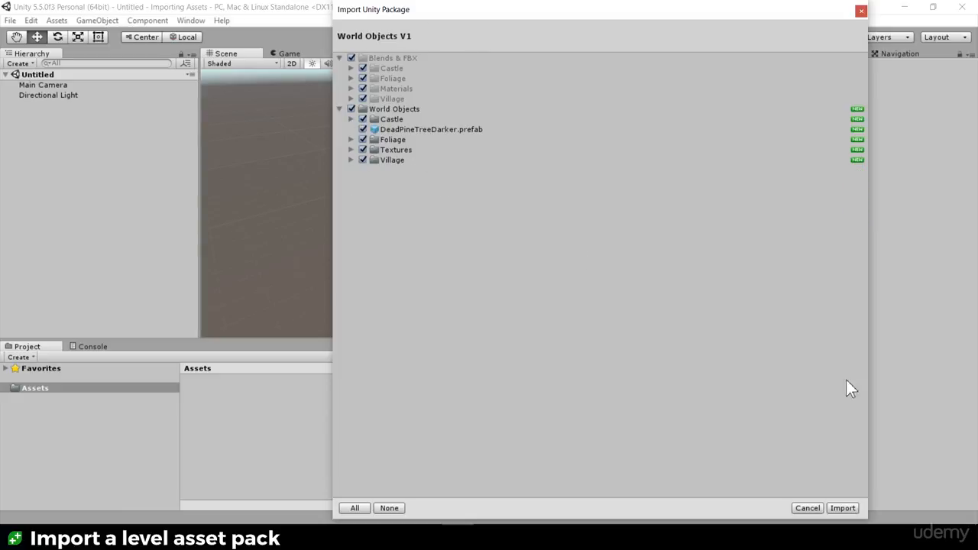
click(841, 508)
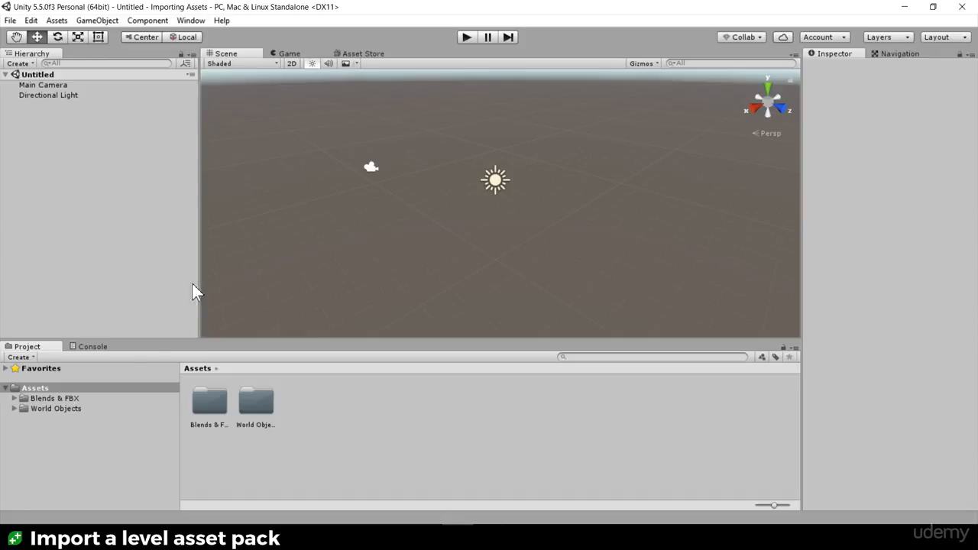
Examine the imported source models in the Castle subfolder of Blends & FBX
click(14, 399)
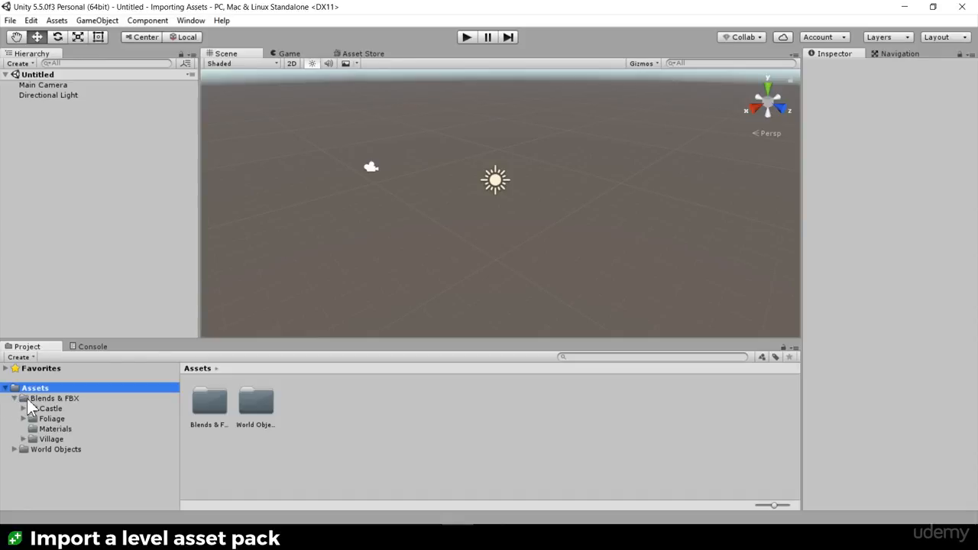
click(27, 399)
click(39, 409)
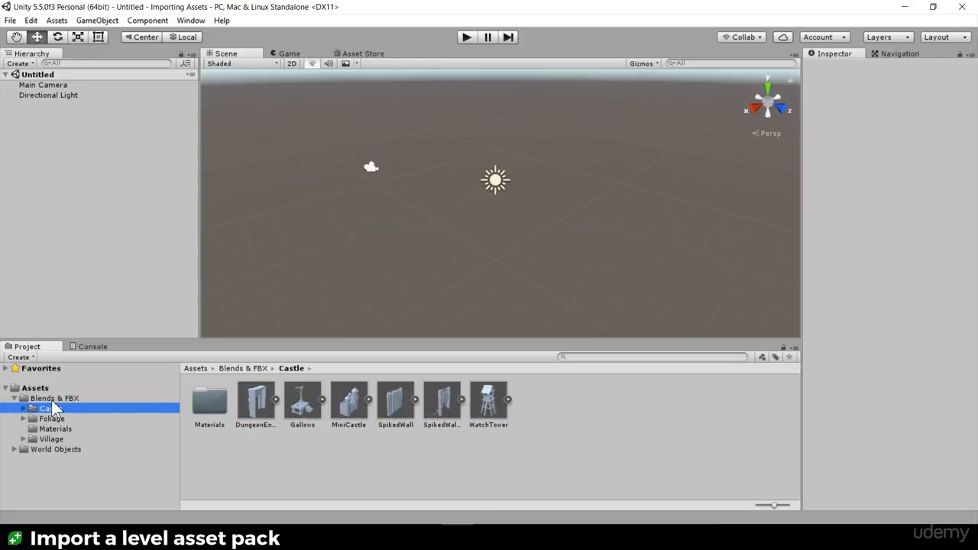
click(15, 399)
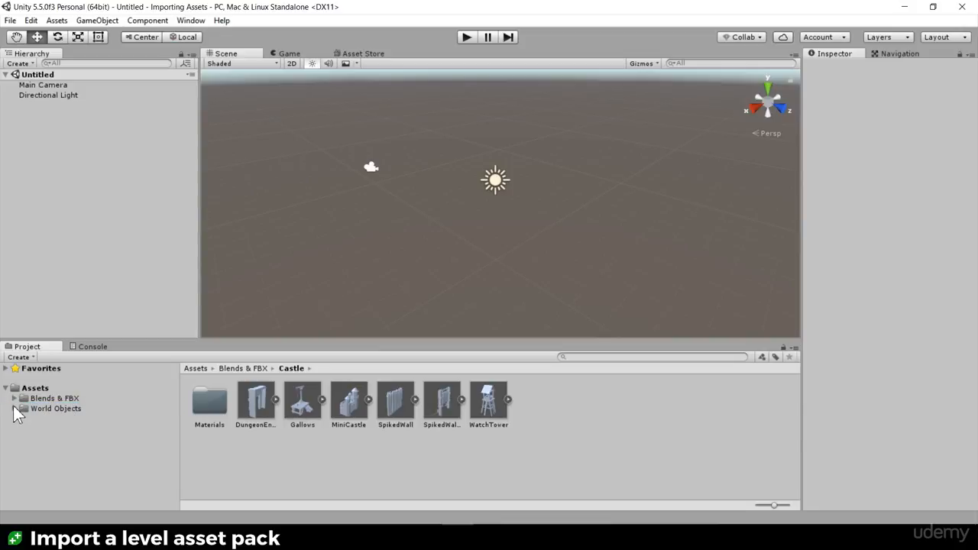
Place the DungeonEntrance and WatchTower prefabs from the World Objects Castle folder side by side in the scene
click(14, 409)
click(38, 409)
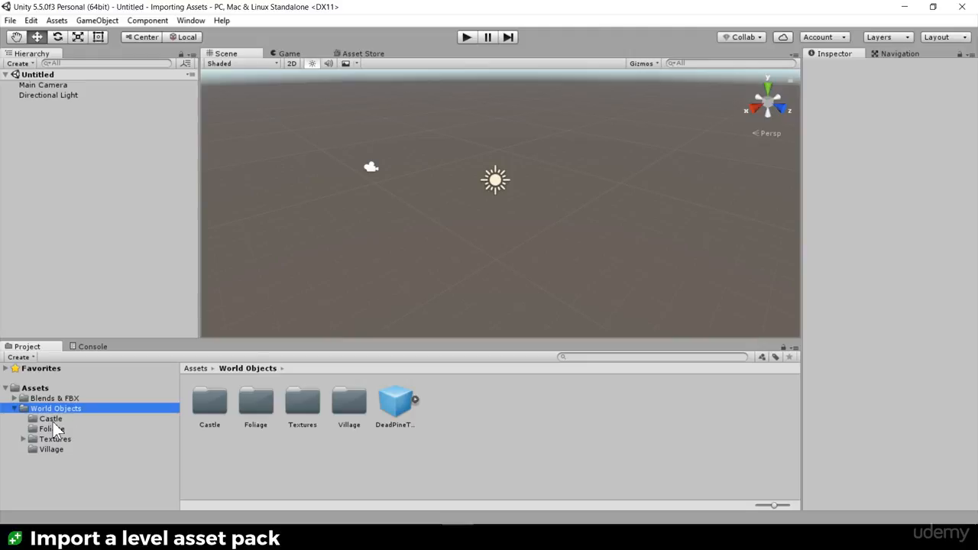
click(51, 419)
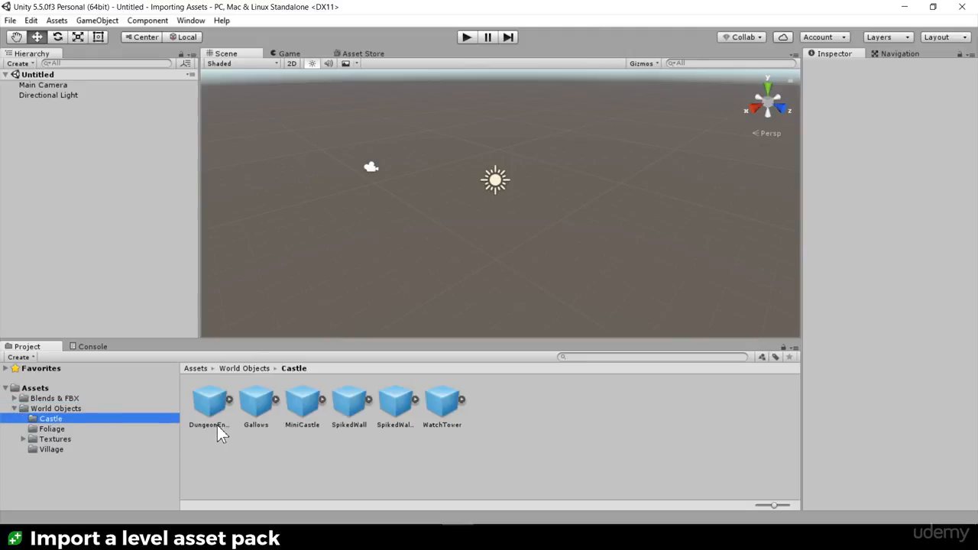
drag(216, 424, 445, 222)
alt+drag(275, 207, 615, 262)
scroll(621, 229, down, 3)
drag(451, 410, 408, 227)
scroll(408, 228, down, 2)
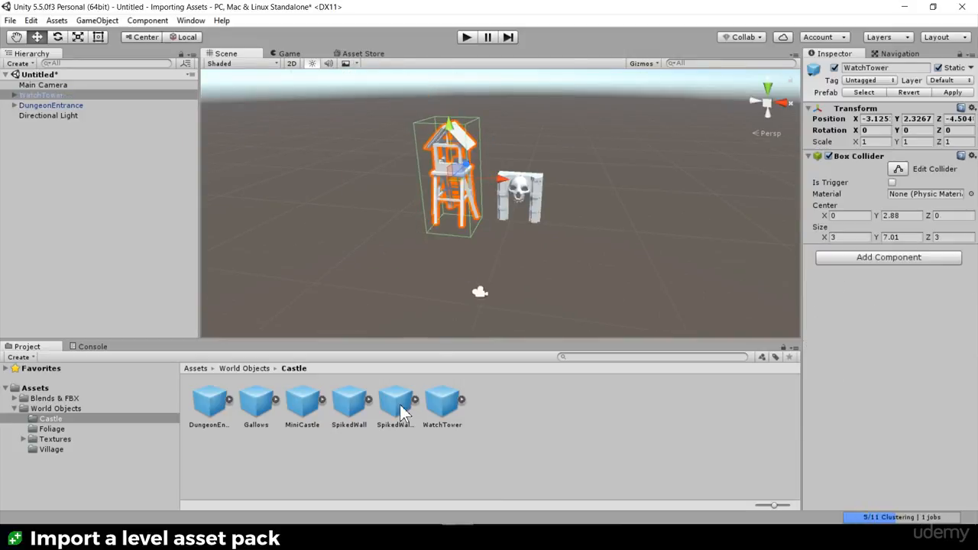
Add the SpikedWallGate and MiniCastle prefabs to the scene near the watchtower
drag(399, 410, 668, 237)
scroll(600, 260, down, 2)
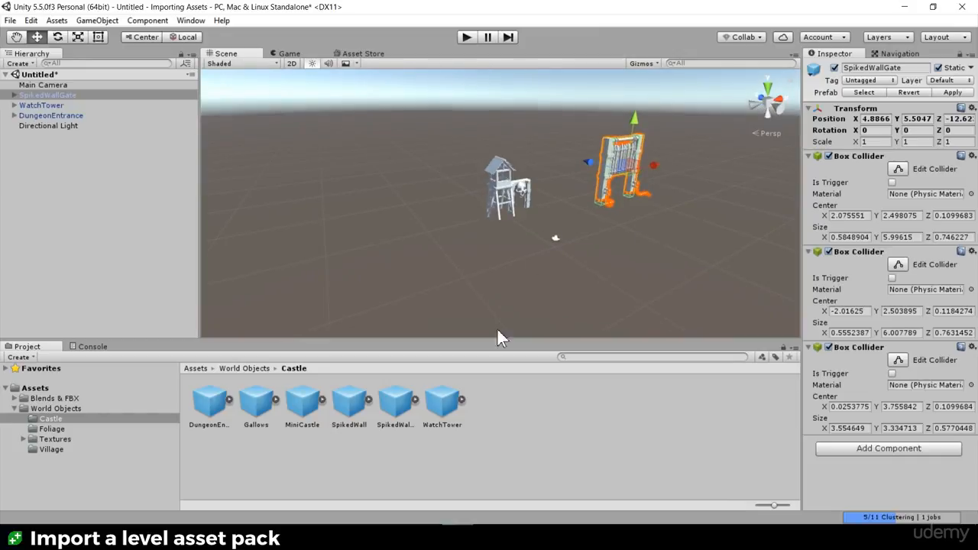
drag(304, 409, 494, 273)
scroll(493, 273, down, 3)
alt+drag(432, 231, 306, 244)
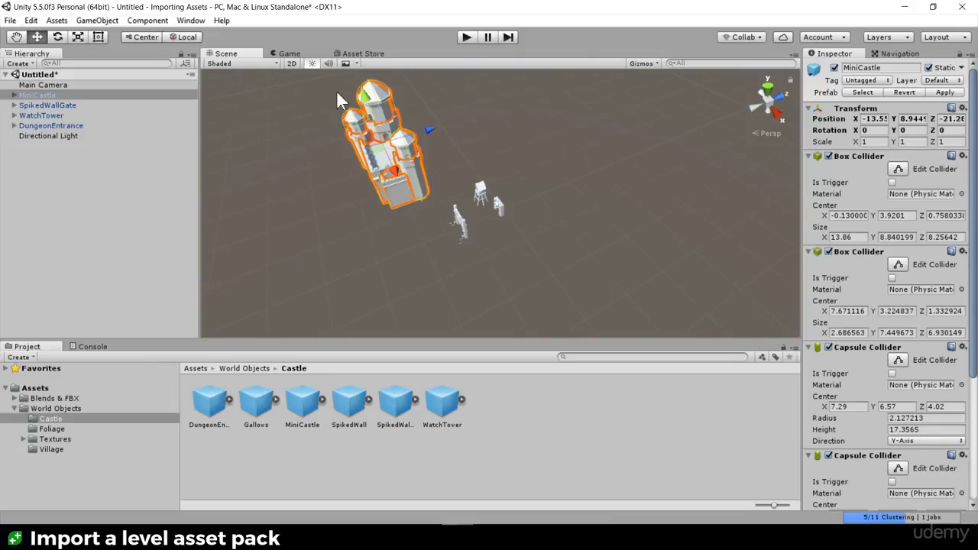
alt+drag(430, 217, 359, 279)
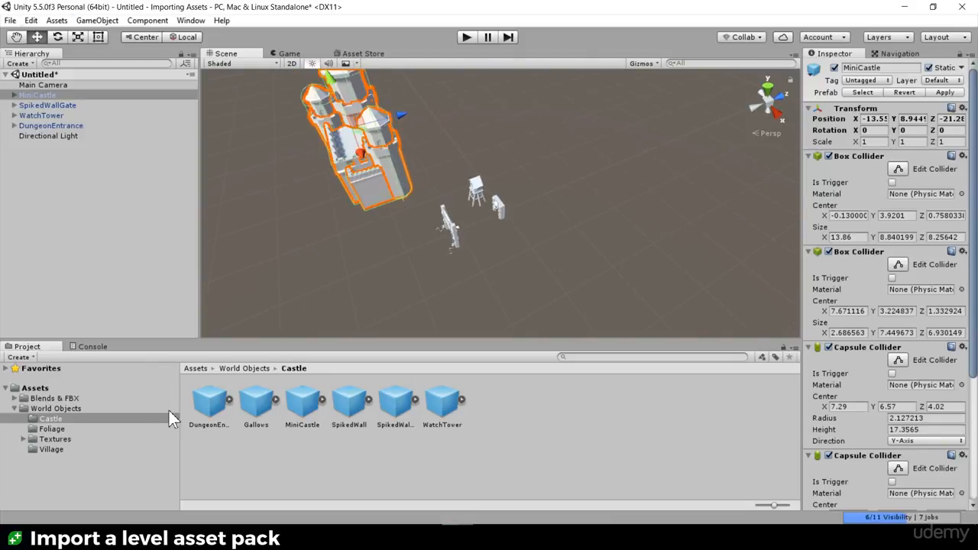
Look through the Foliage and Textures folders and add the House prefab from the Village folder to the scene
click(52, 428)
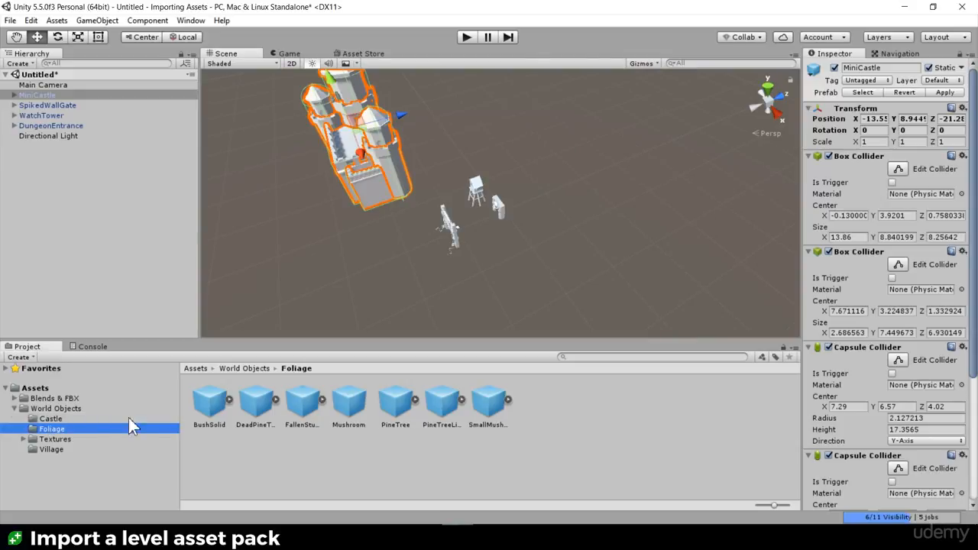
click(61, 440)
click(40, 451)
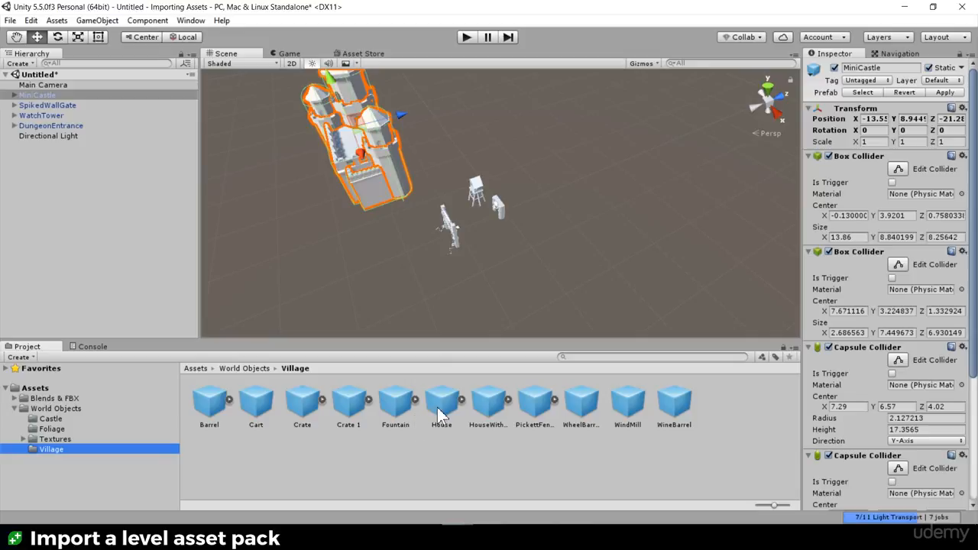
drag(442, 404, 587, 161)
drag(641, 87, 529, 374)
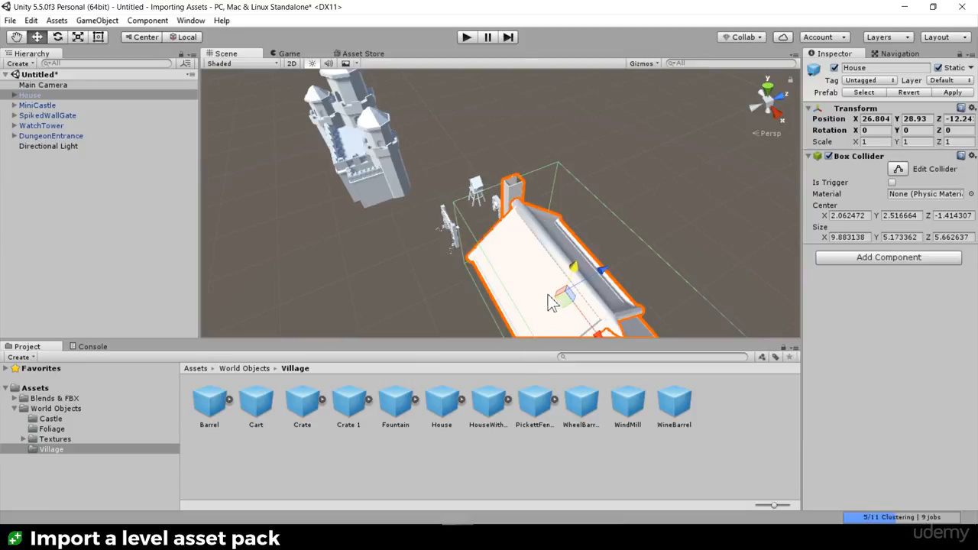
key(f)
alt+drag(449, 295, 485, 288)
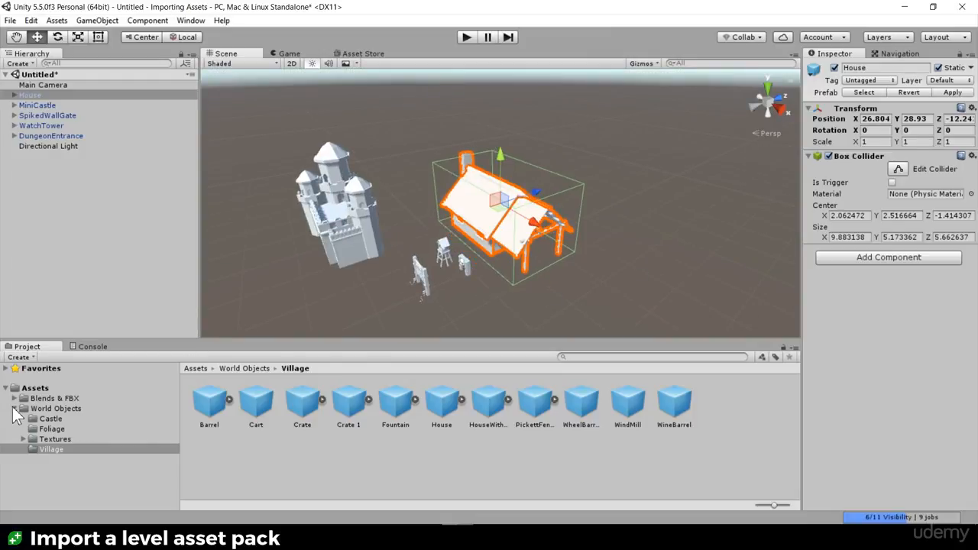
Collapse the World Objects folder and look at the top-level contents of the Blends & FBX and World Objects folders
click(15, 409)
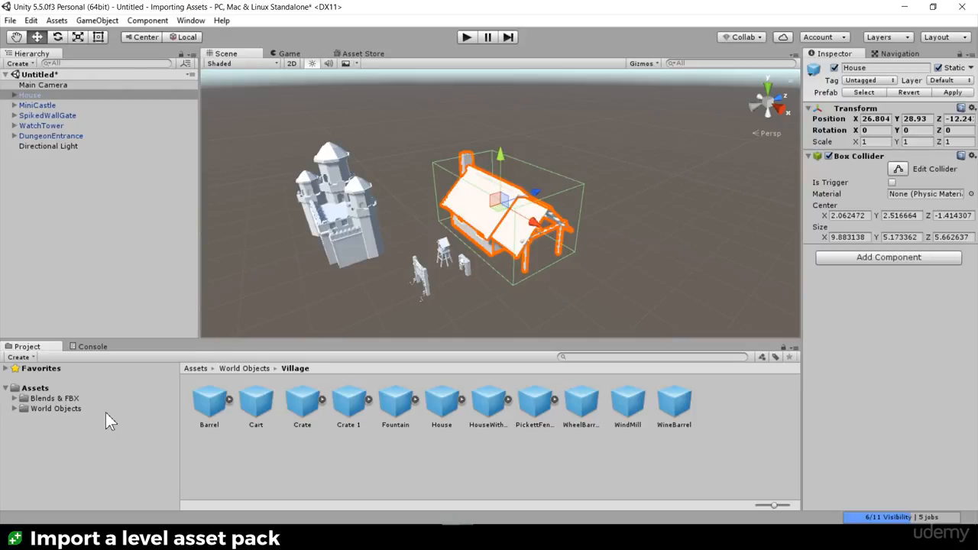
click(39, 410)
click(15, 408)
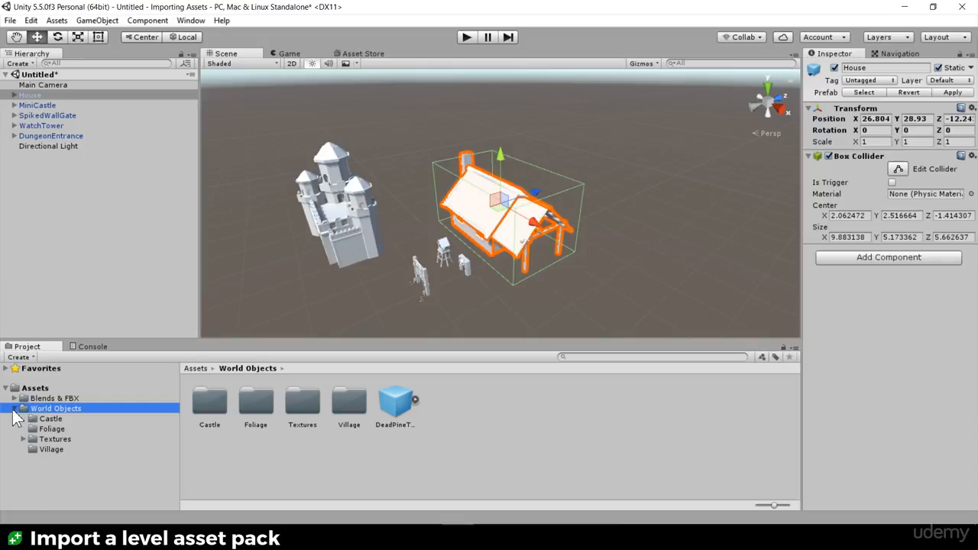
click(15, 410)
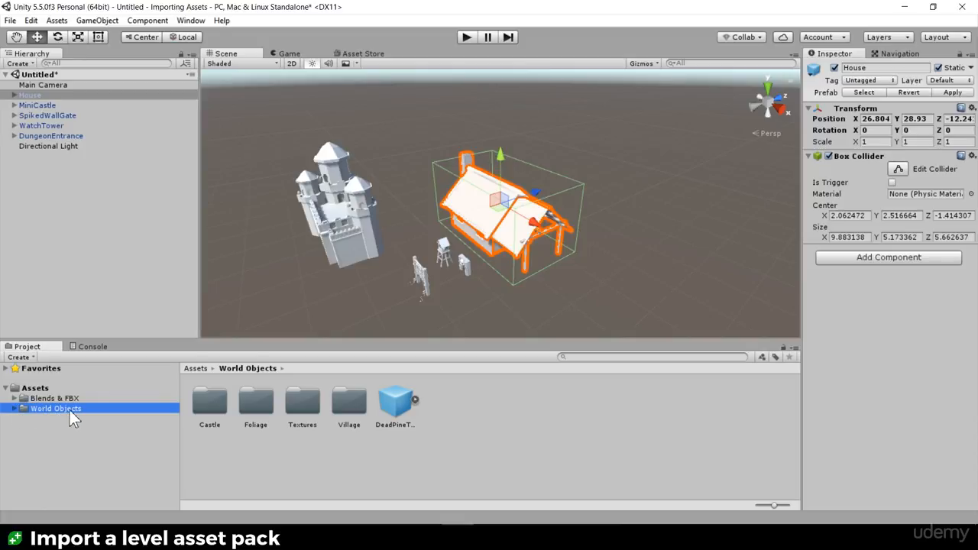
click(116, 401)
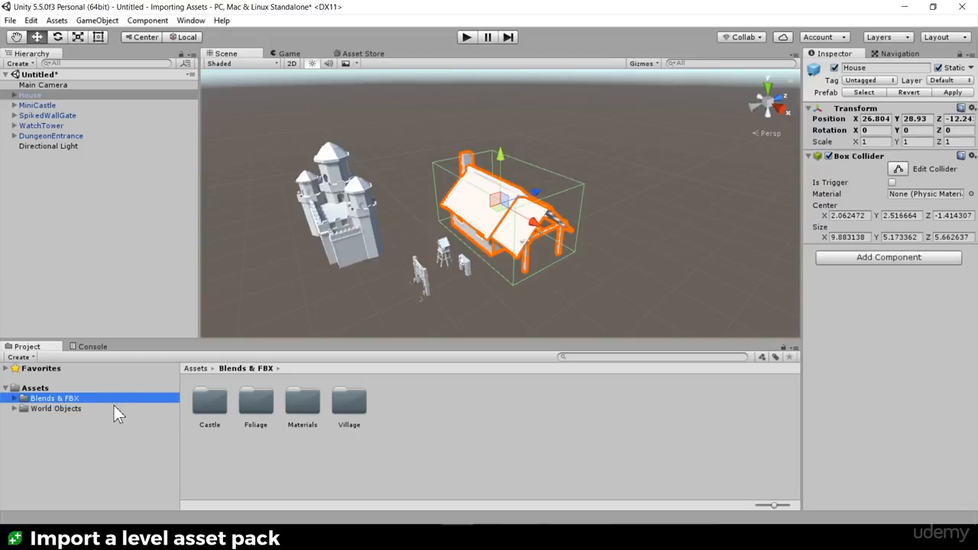
click(107, 410)
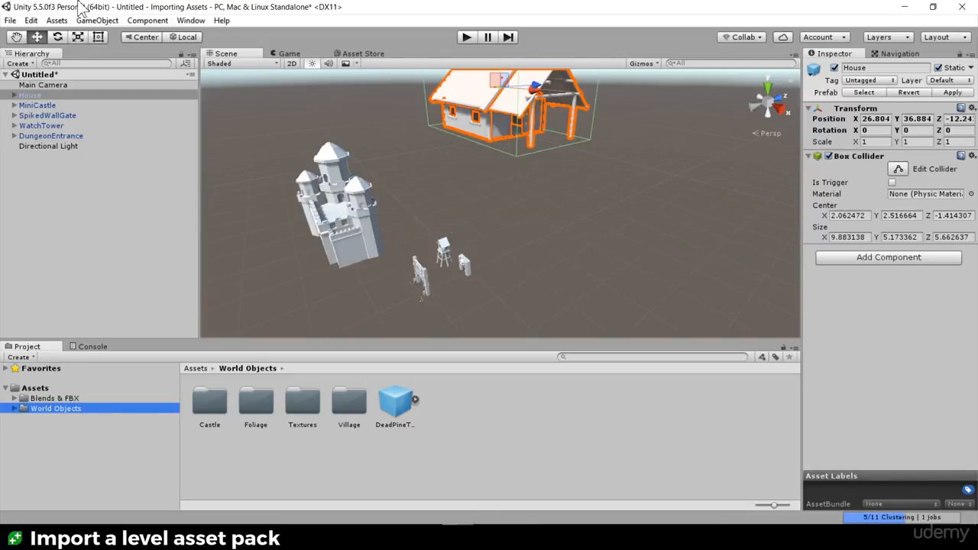
Start a package export of World Objects with its dependencies and collapse the item list to its main folders
click(56, 20)
click(90, 142)
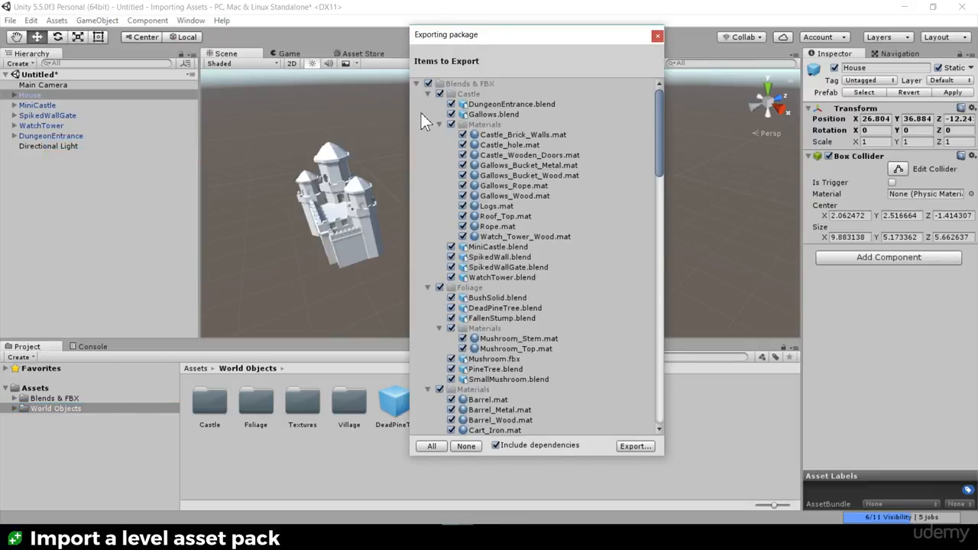
click(428, 94)
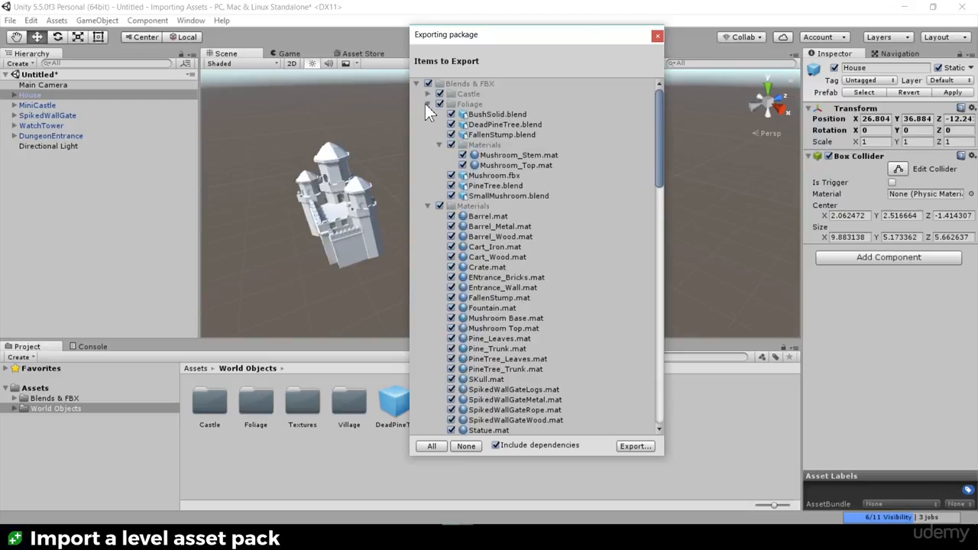
click(426, 104)
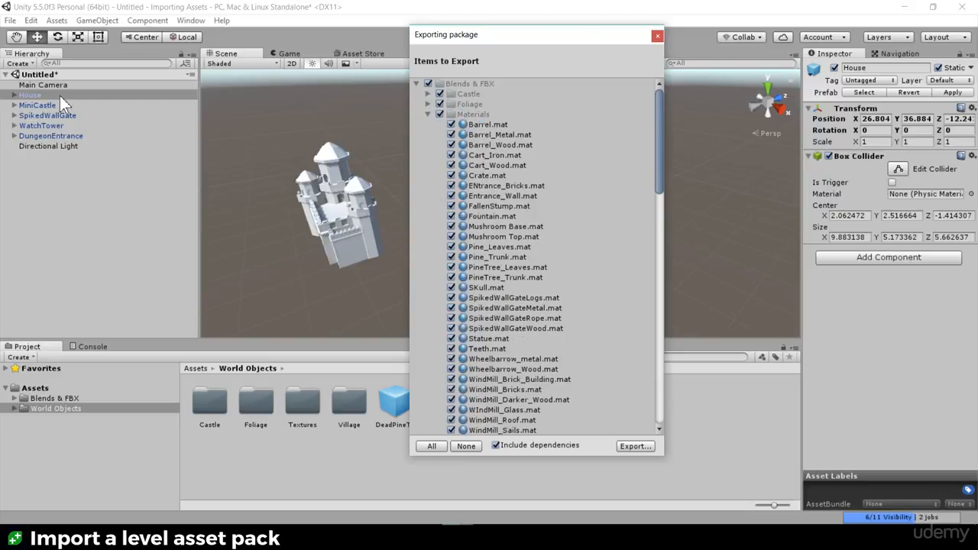
click(428, 114)
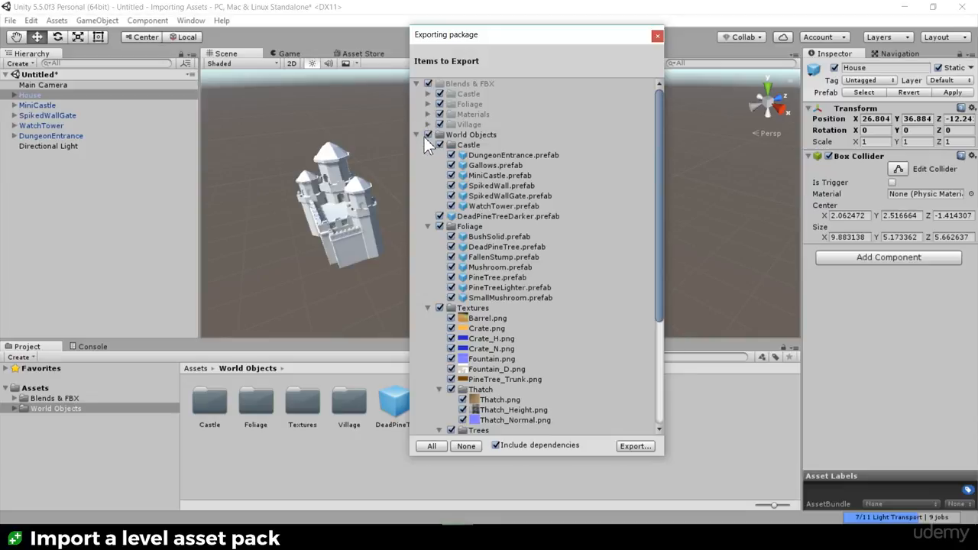
click(417, 135)
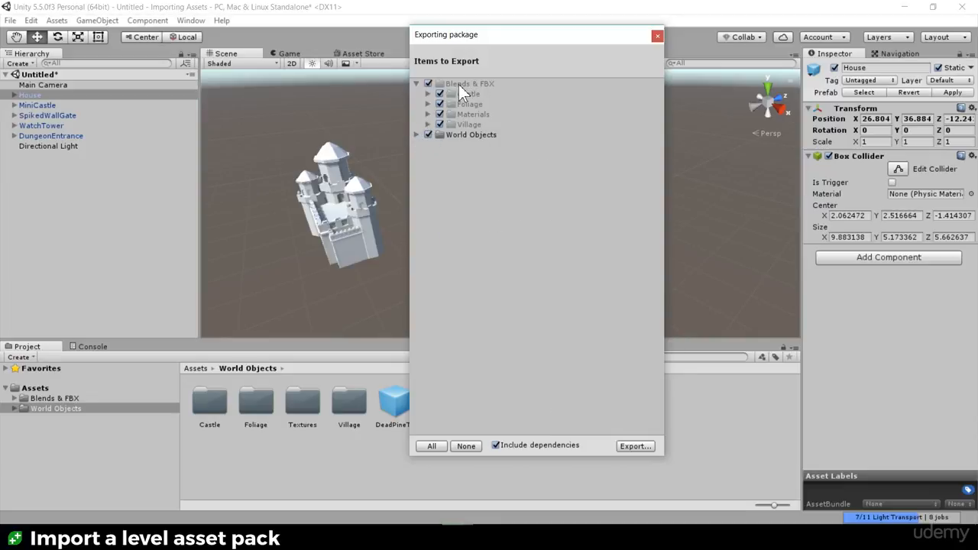
Export the package to the Desktop under the file name World Objects V1
click(635, 446)
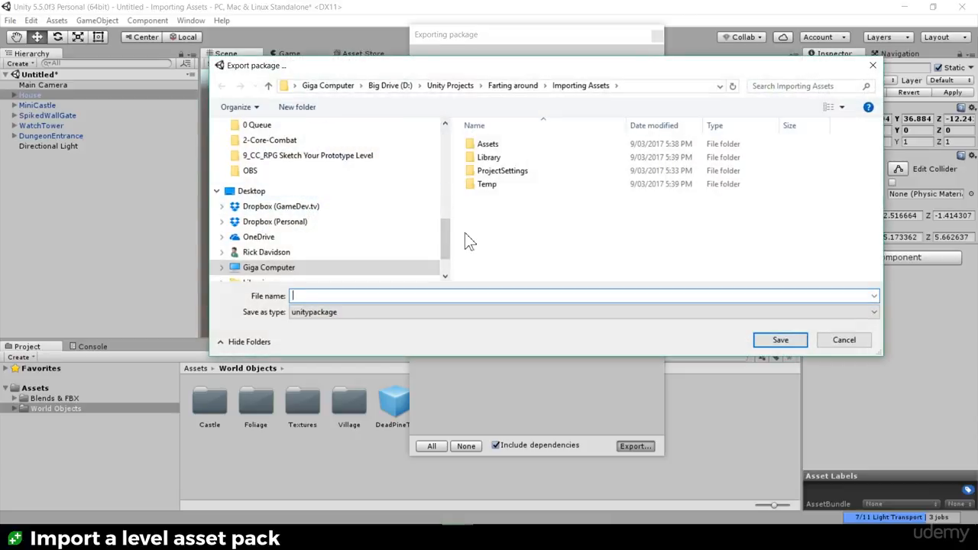
drag(451, 243, 444, 130)
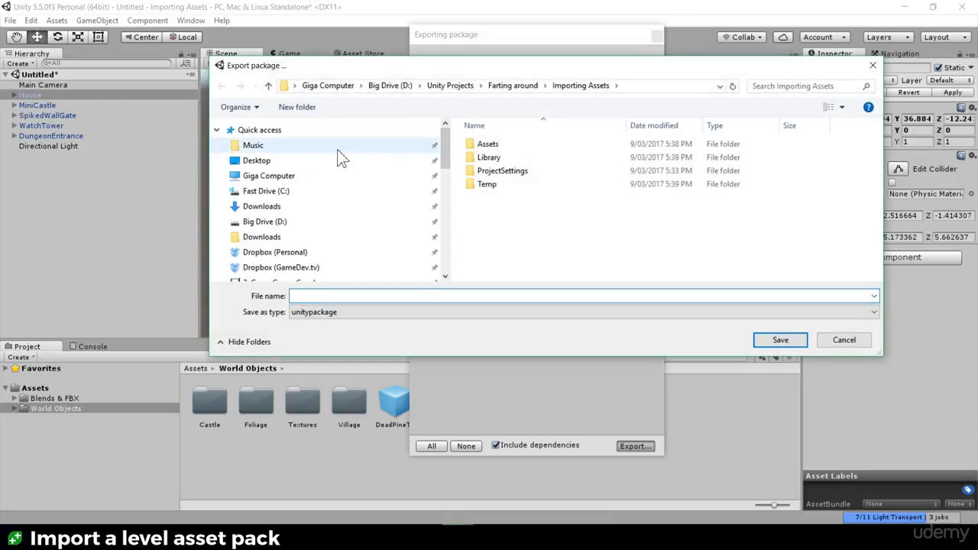
click(252, 162)
click(490, 296)
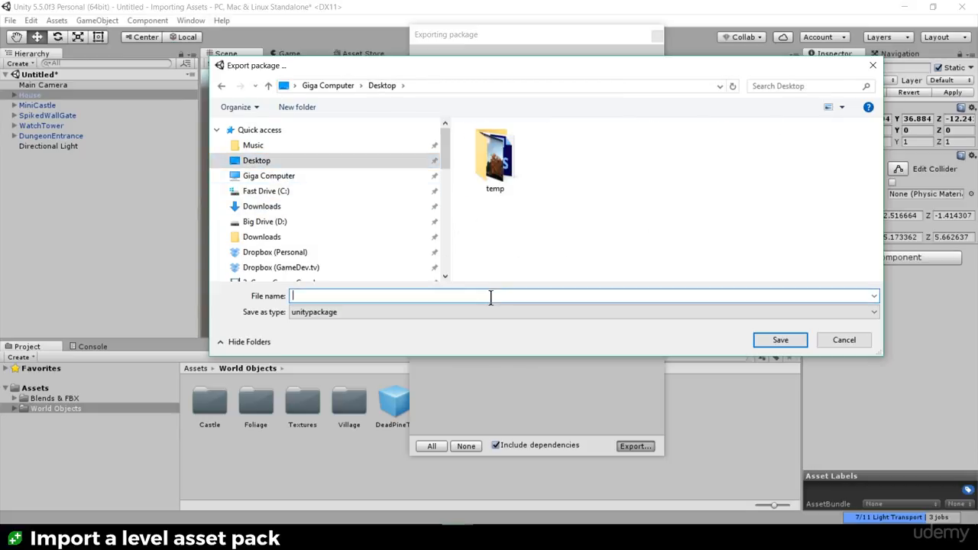
text(World Objects V1)
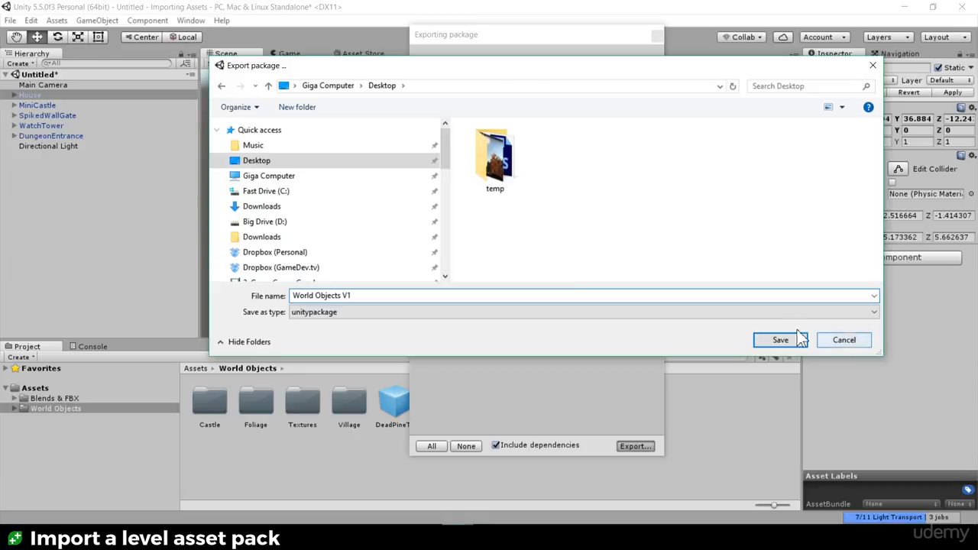
click(782, 341)
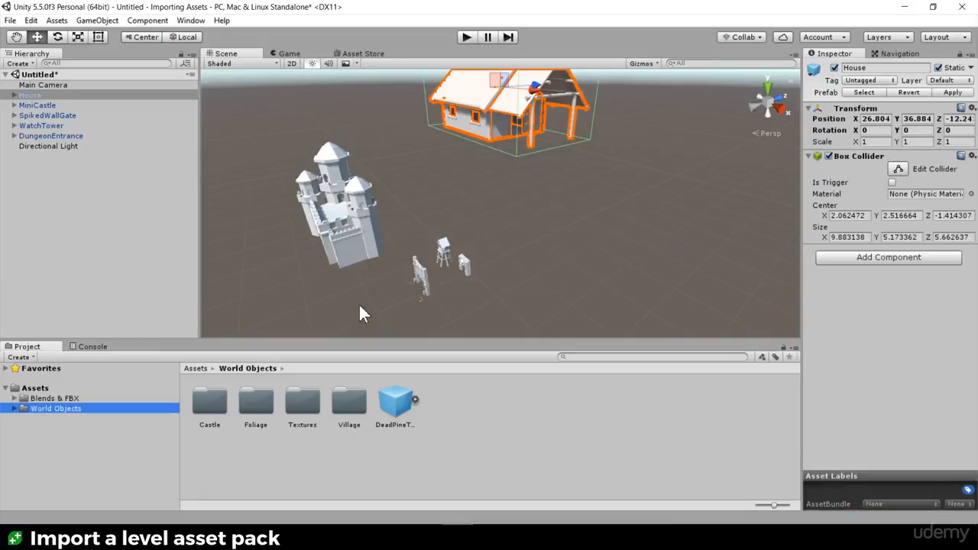
Check the exported World Objects V1 package in the Desktop folder and open the 2-Core-Combat project in Unity
key(alt+Tab)
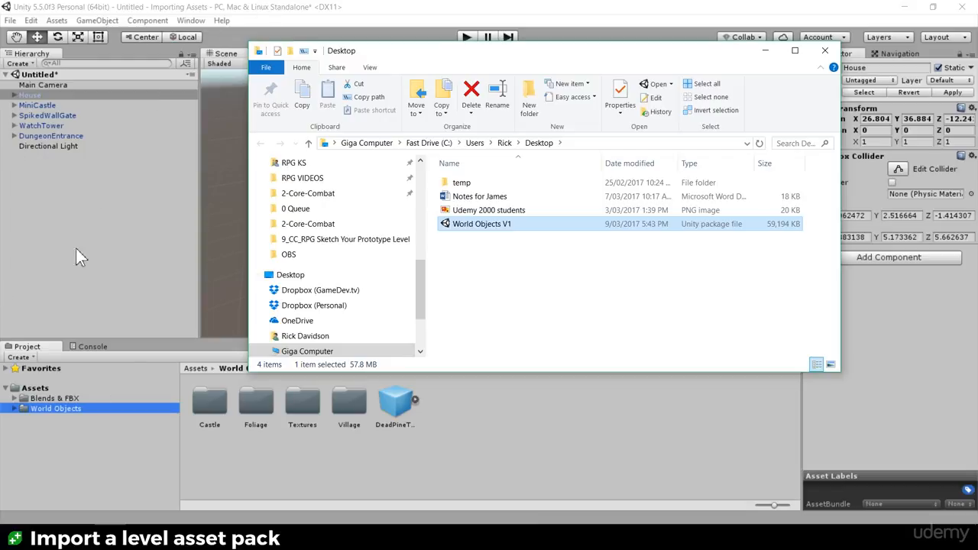
click(127, 174)
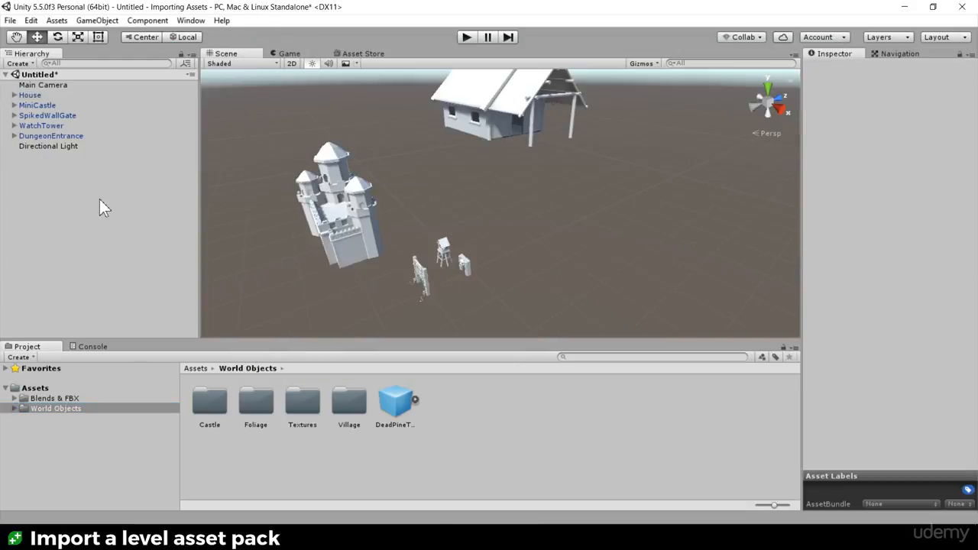
click(11, 21)
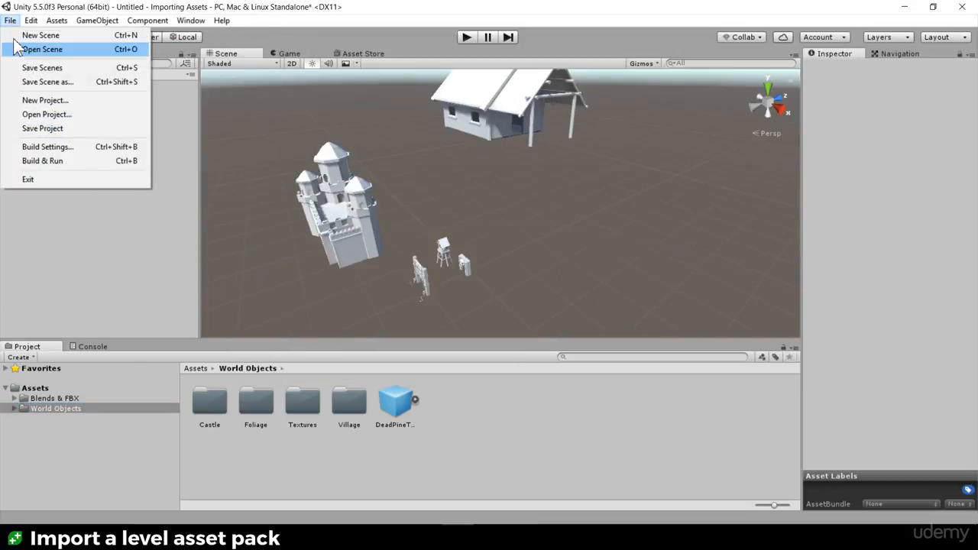
click(46, 115)
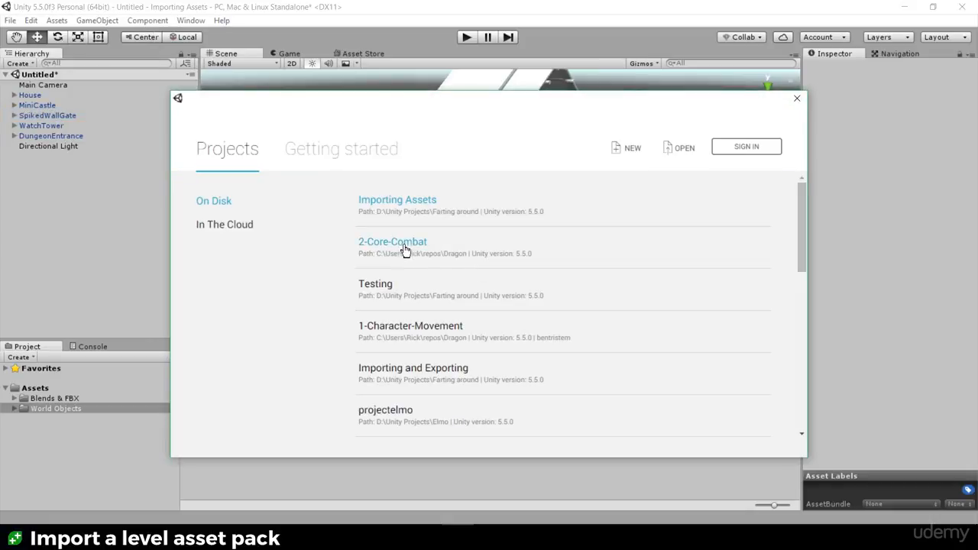
click(402, 243)
click(529, 295)
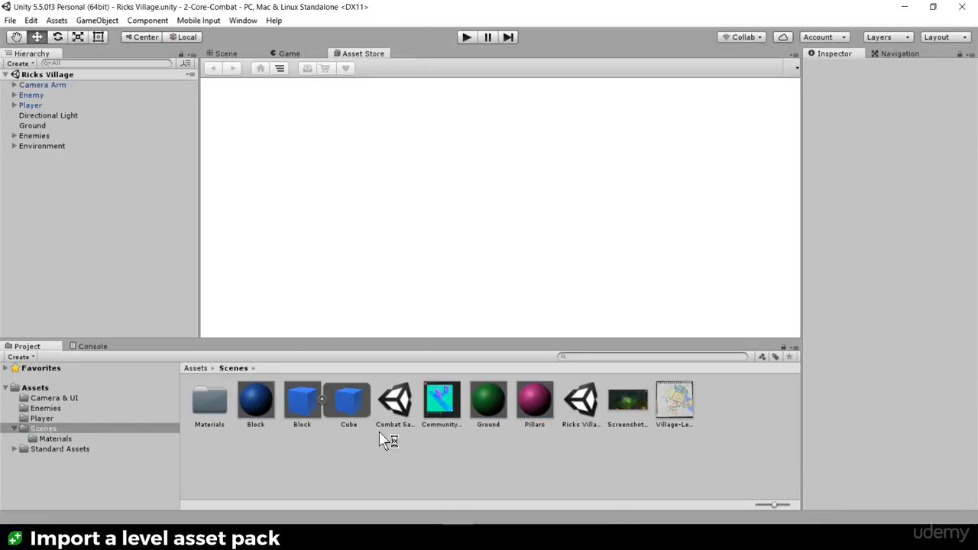
Show the Ricks Village level in the Scene view and choose World Objects V1 from the Desktop as the custom package to import
click(220, 55)
alt+drag(553, 230, 374, 216)
scroll(417, 210, down, 2)
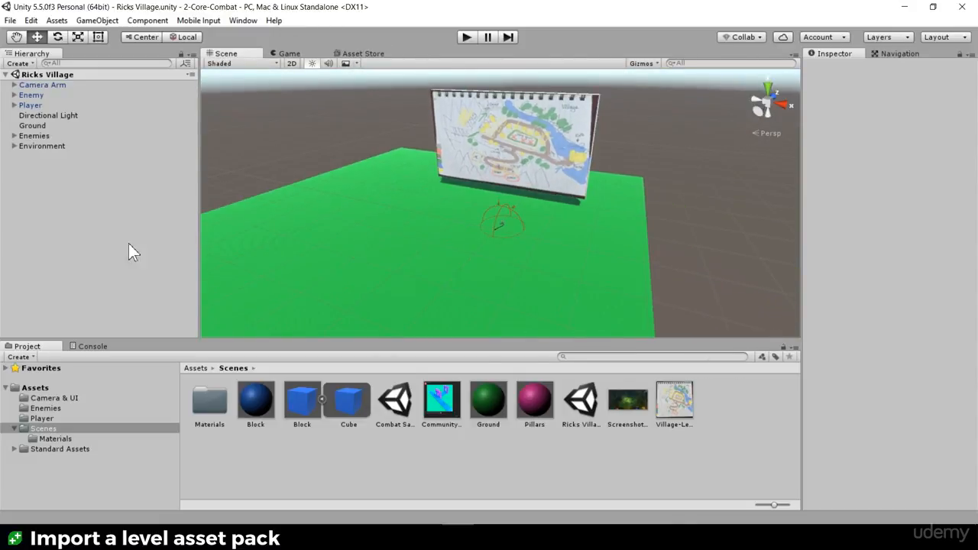
click(11, 20)
mouse_move(53, 23)
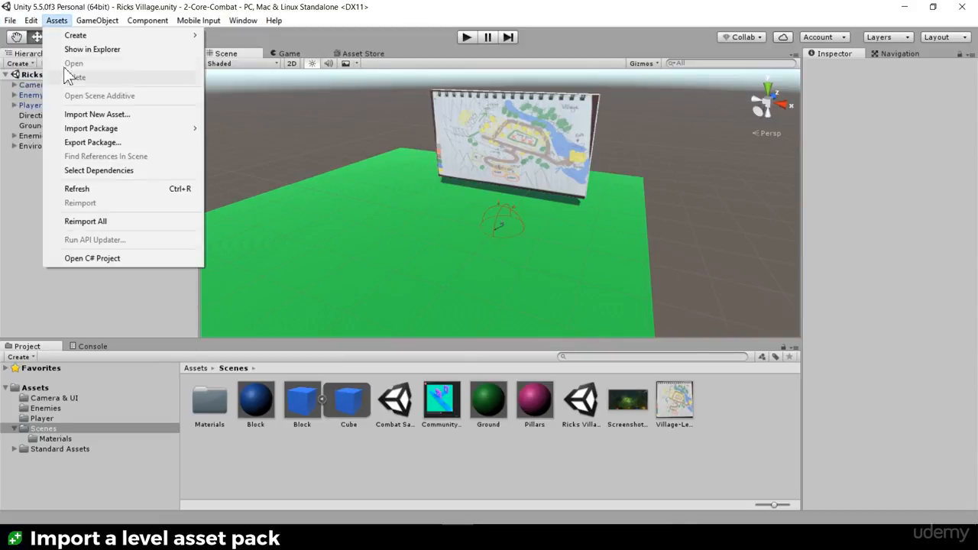
mouse_move(79, 127)
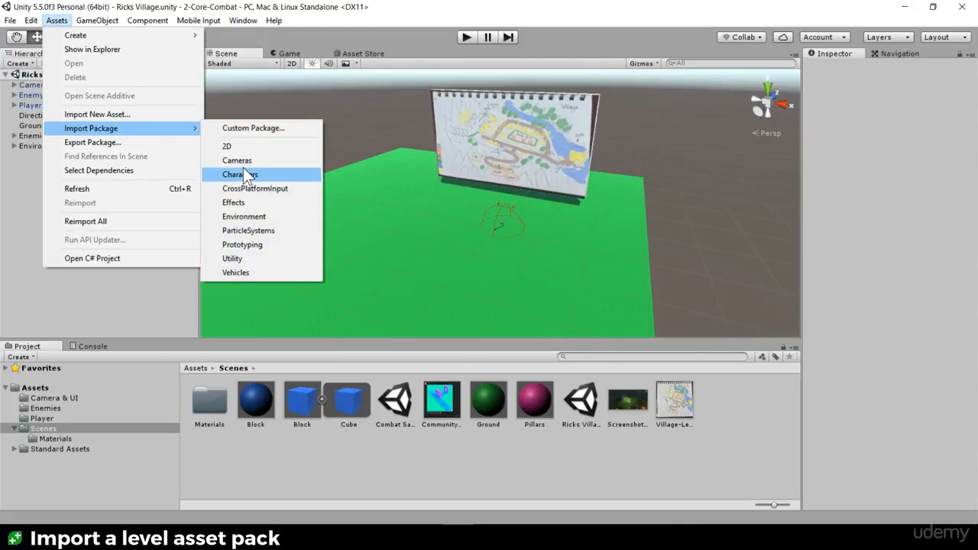
click(256, 128)
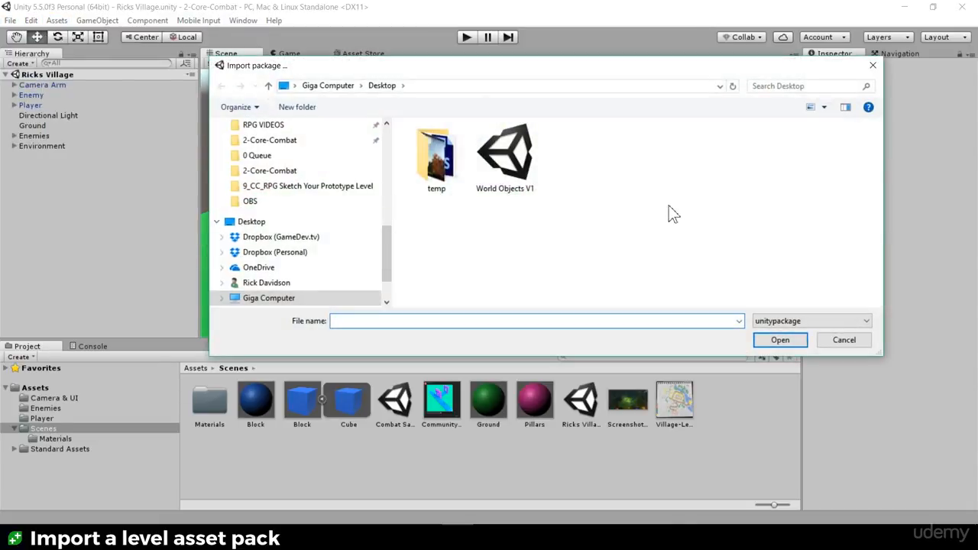
click(520, 149)
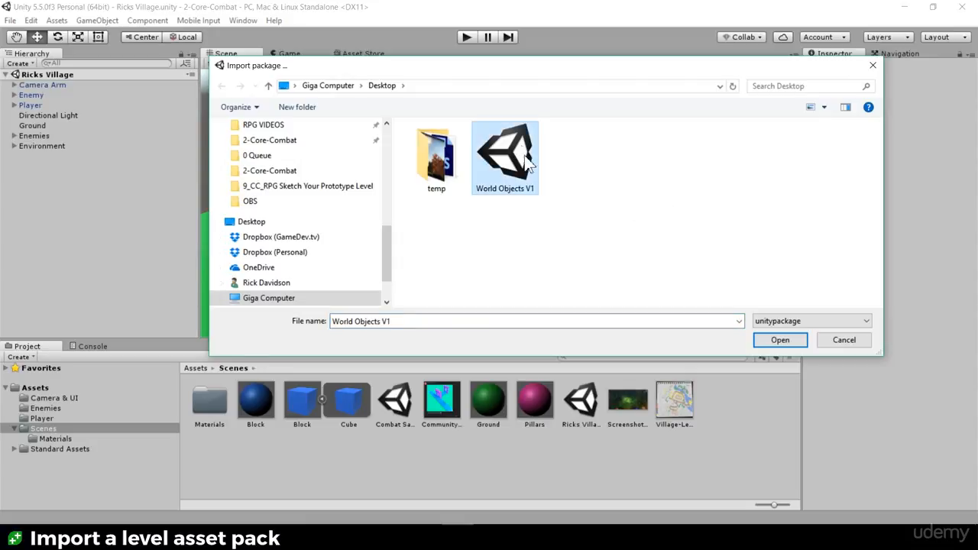
double_click(512, 166)
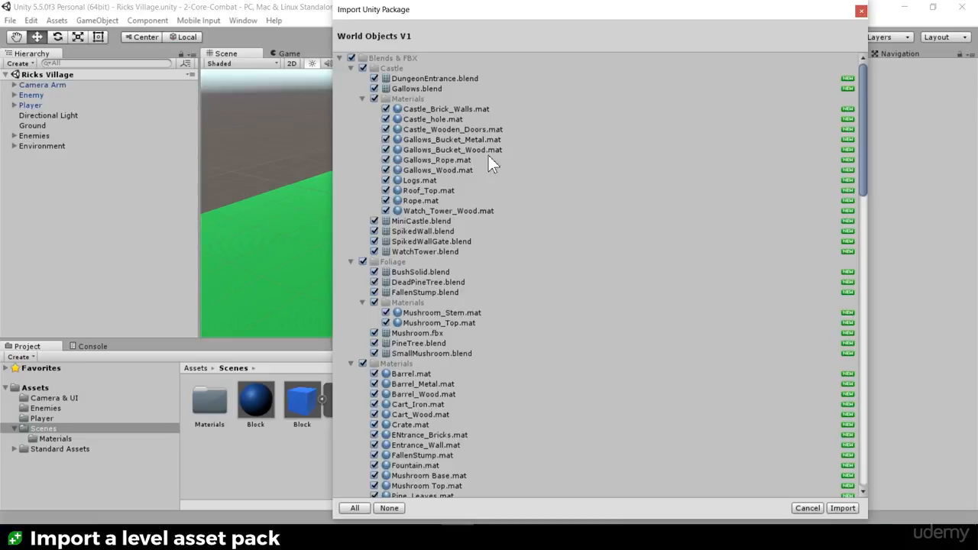
Review the World Objects V1 item list and import all of its items into the project
scroll(441, 106, down, 15)
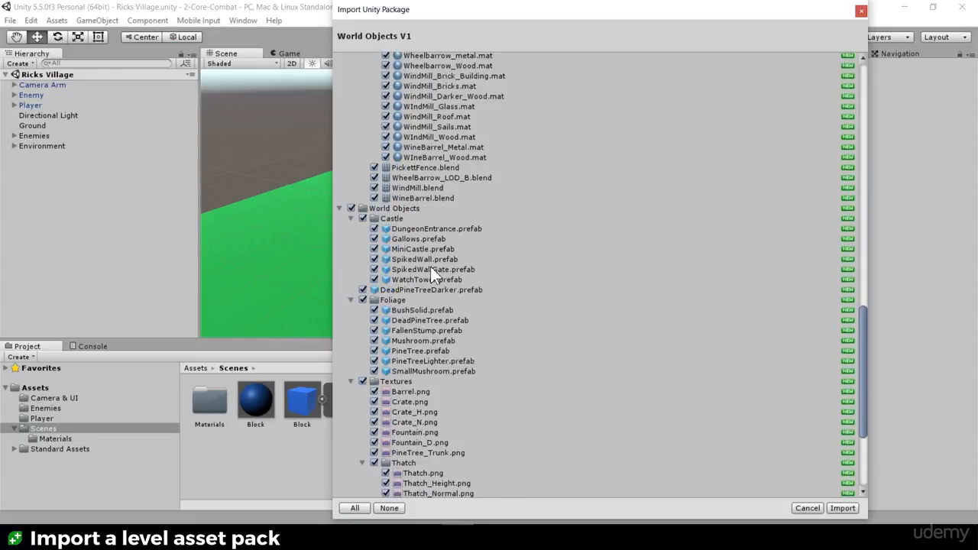
scroll(427, 257, down, 5)
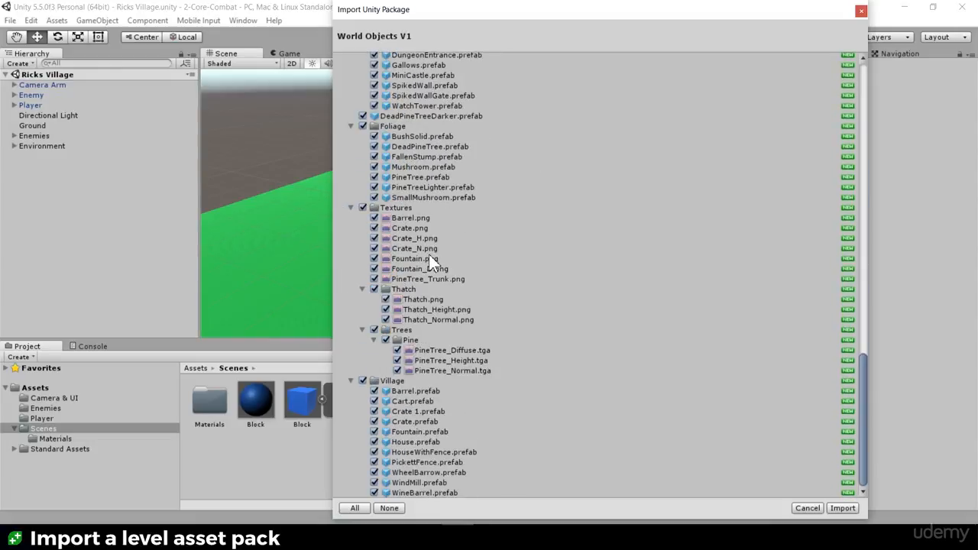
click(843, 508)
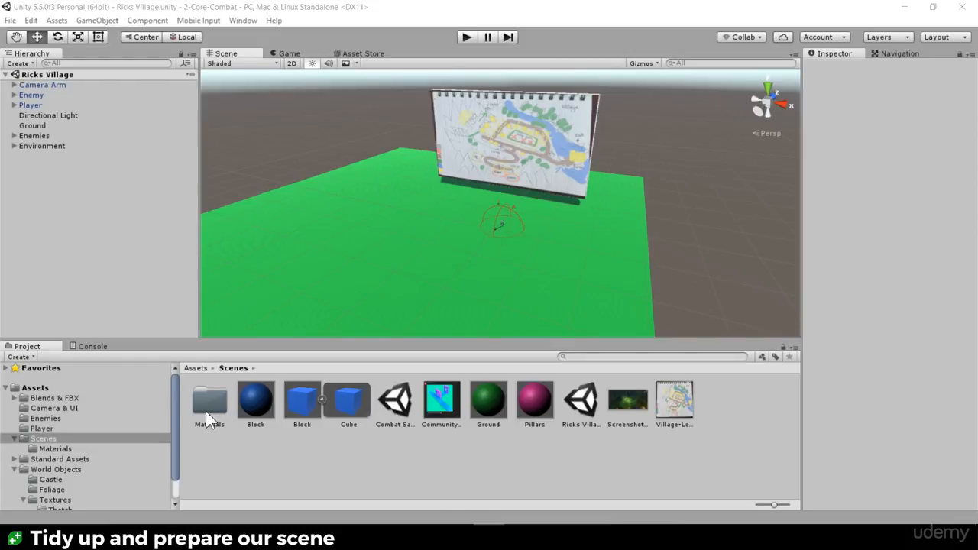
Collapse the Scenes, Blends & FBX and Textures folders in the project's asset tree
click(16, 439)
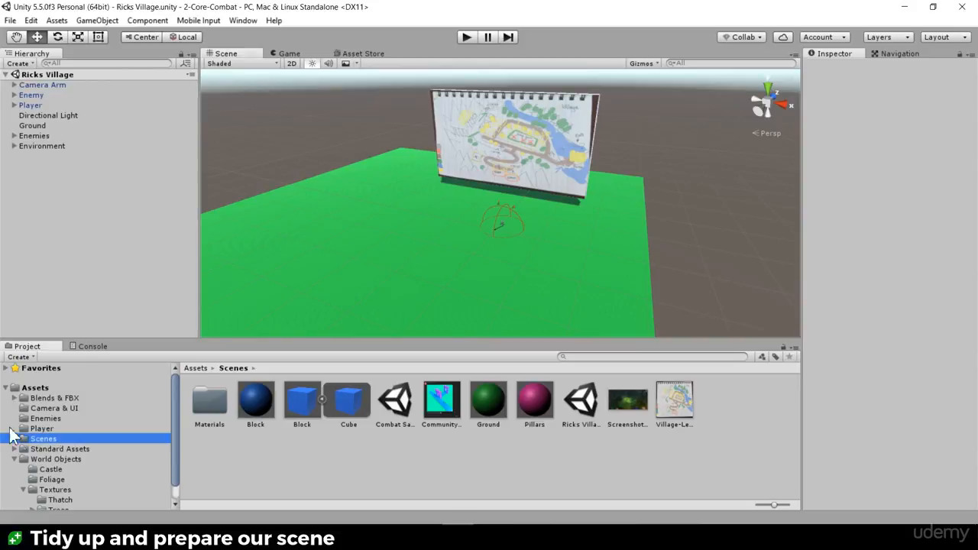
click(24, 398)
click(13, 398)
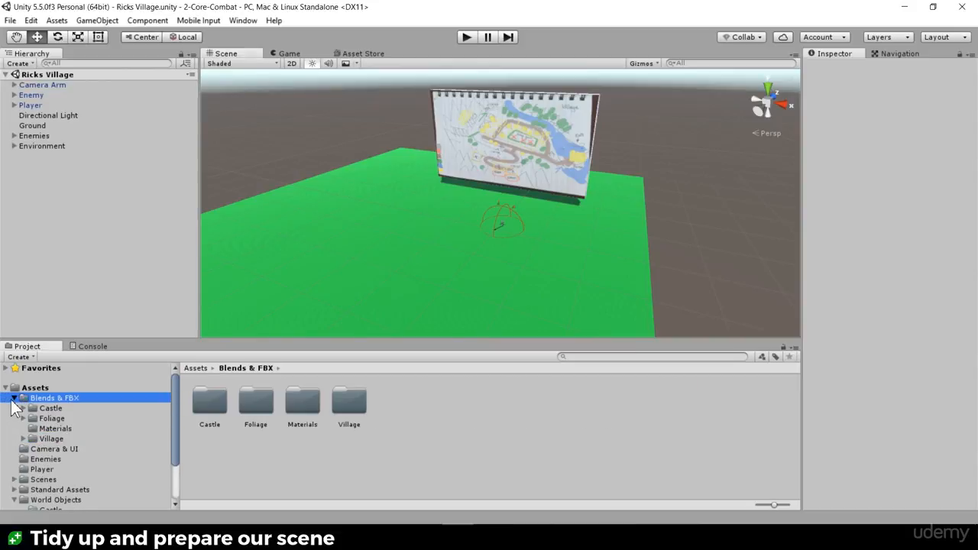
click(14, 398)
scroll(20, 417, down, 1)
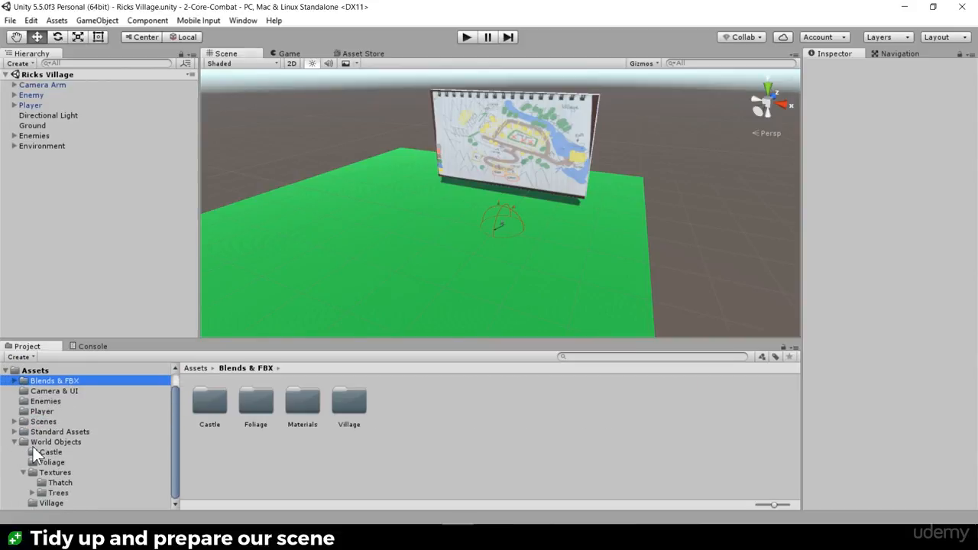
click(35, 444)
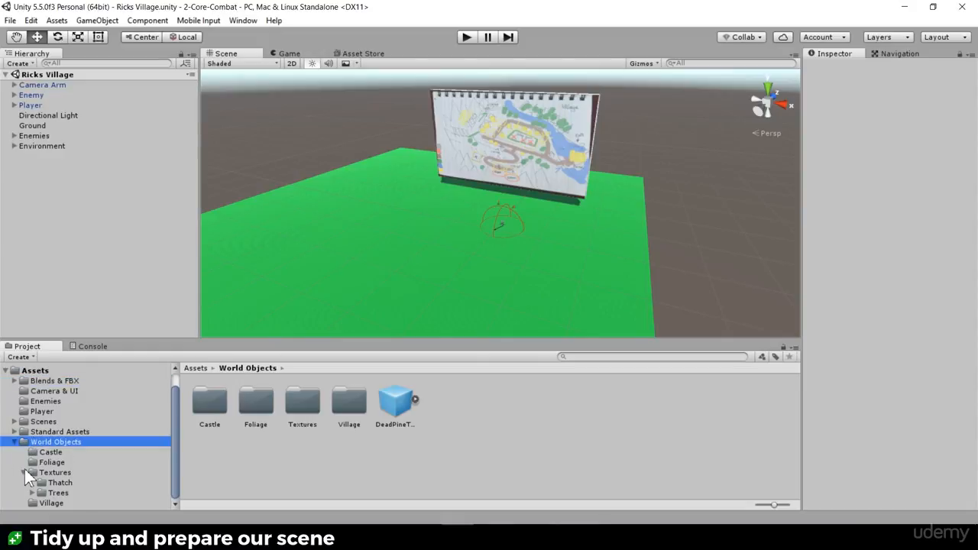
click(28, 472)
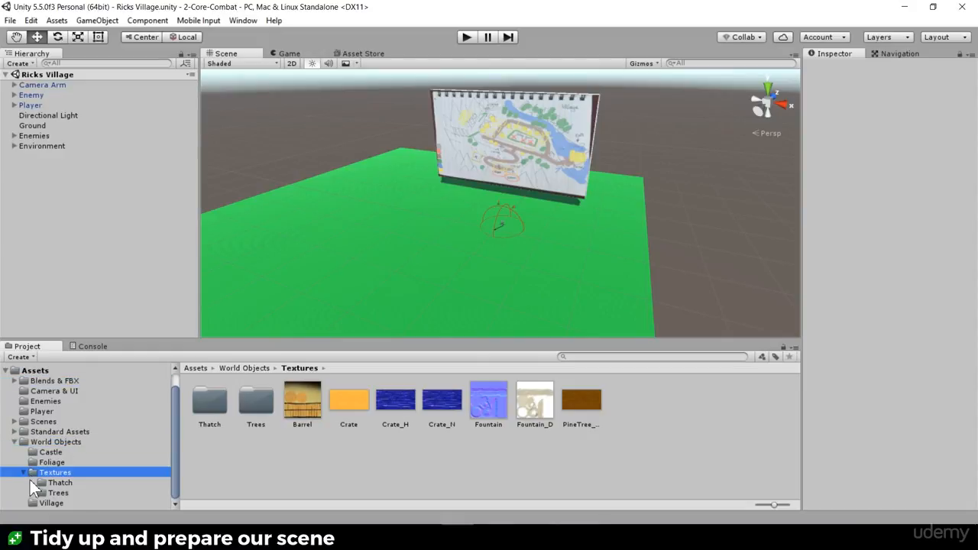
click(23, 473)
Place the House prefab from the Village folder and the DungeonEntrance prefab from the Castle folder on the green ground
click(50, 499)
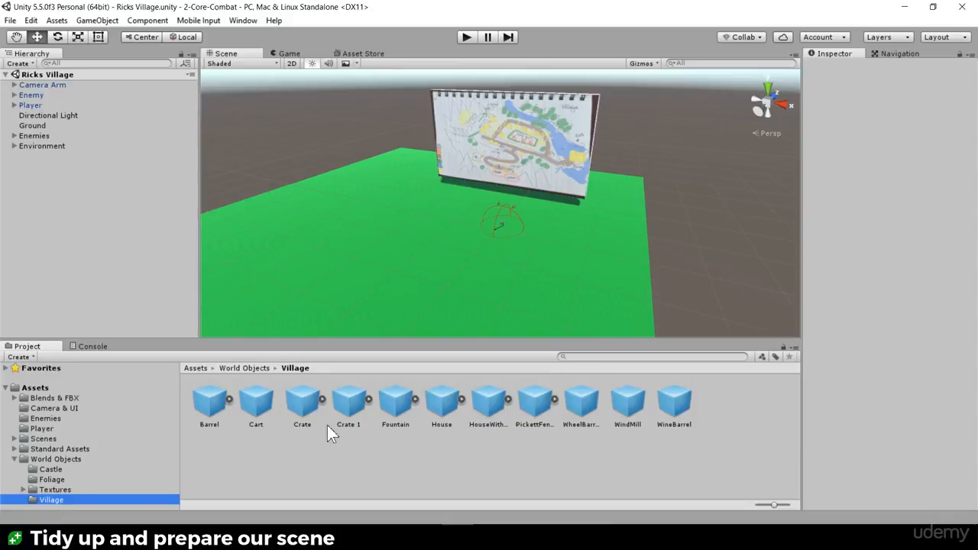
drag(438, 406, 425, 238)
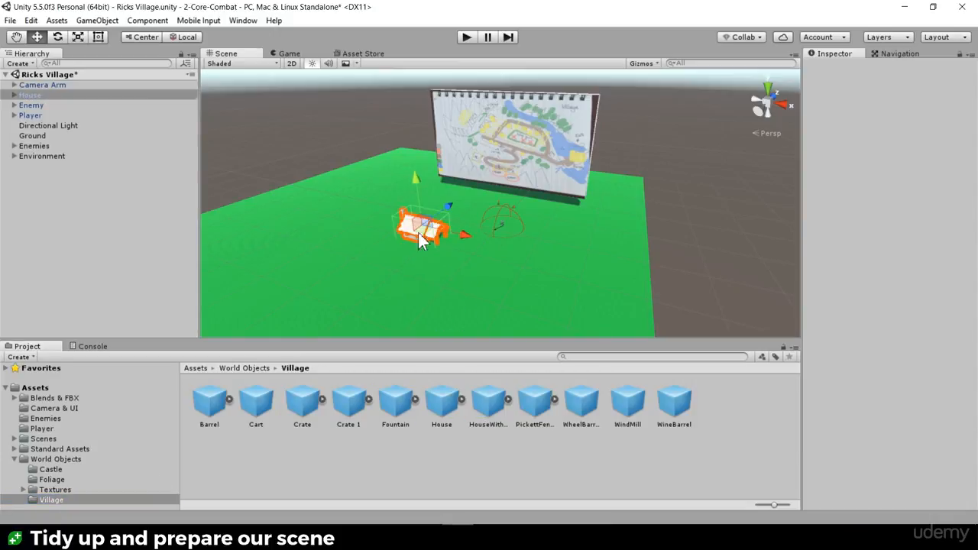
click(54, 469)
drag(217, 411, 329, 221)
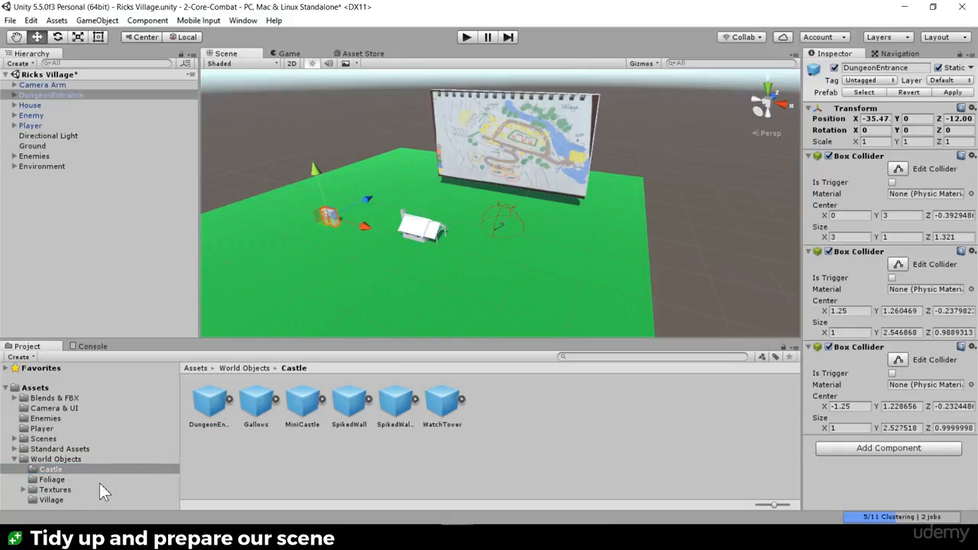
Add prefabs from the World Objects Foliage folder to the Ricks Village scene
click(52, 480)
drag(378, 424, 548, 278)
click(446, 413)
drag(445, 413, 527, 176)
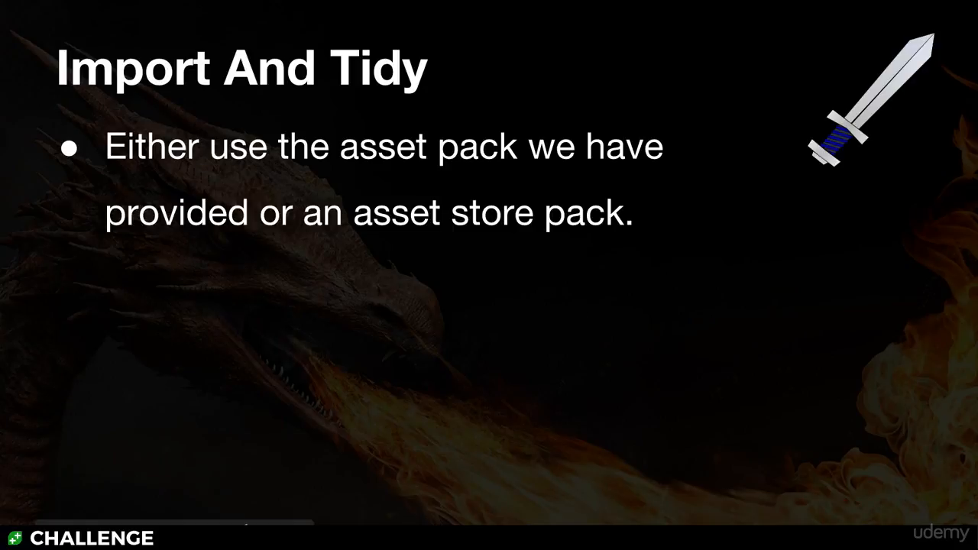
key(Right)
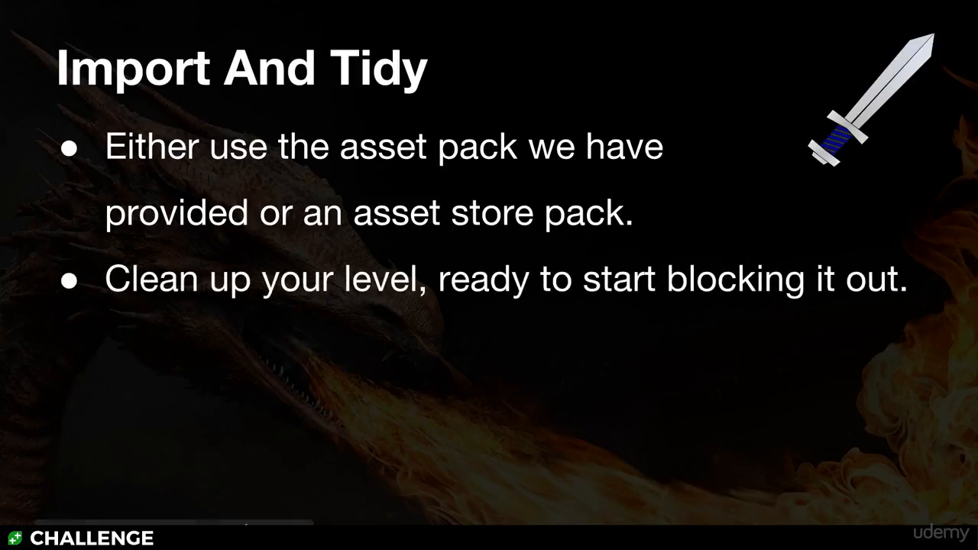